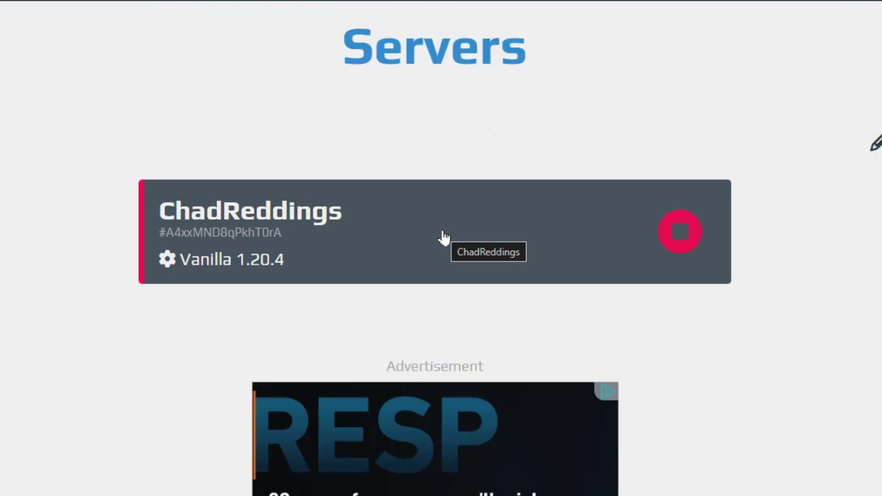
Step: Open the server's page, check its Vanilla 1.20.4 software details, and go to the software list
click(443, 237)
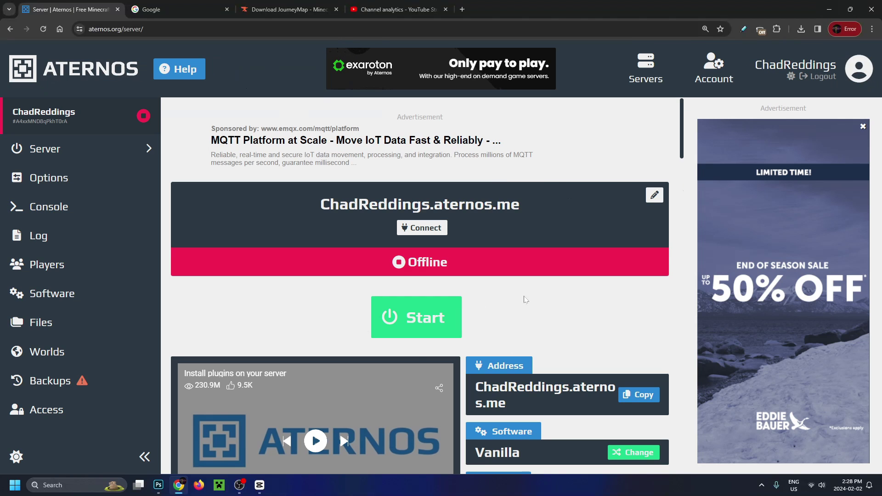
scroll(552, 280, down, 1)
scroll(565, 270, down, 3)
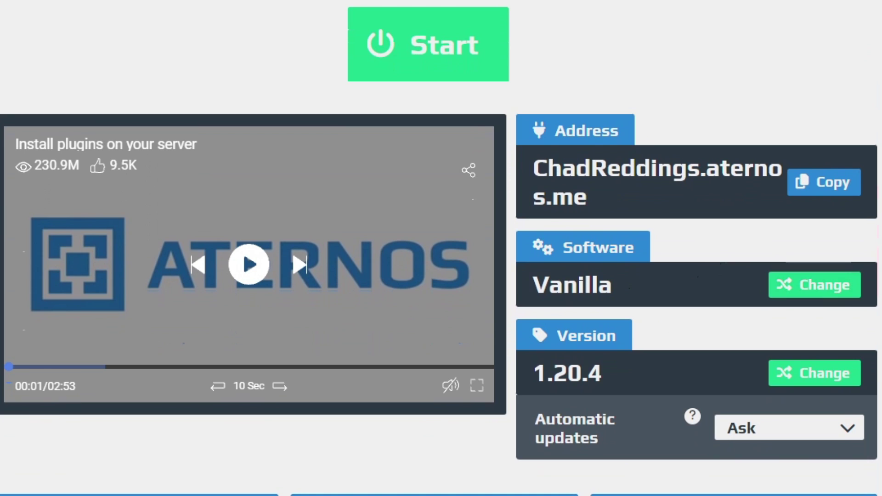
click(804, 294)
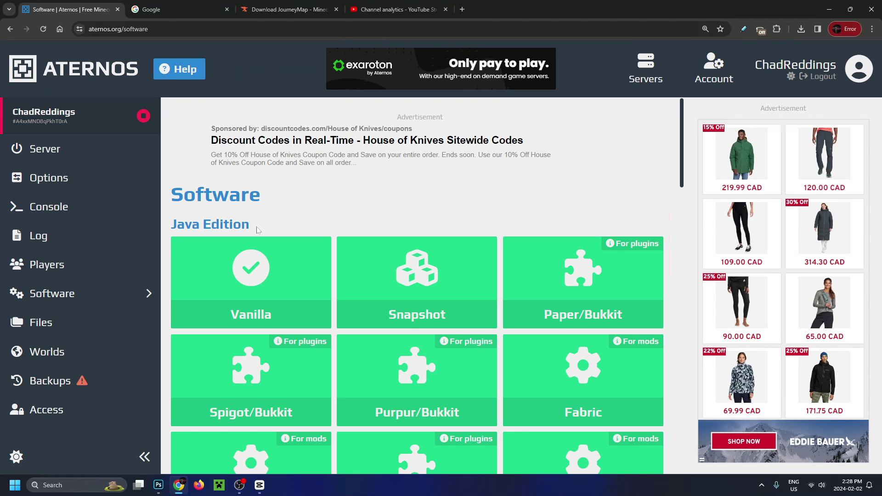
Step: Pick Forge, choose version 1.20.4 (49.0.26), and install it on the server
scroll(258, 230, down, 7)
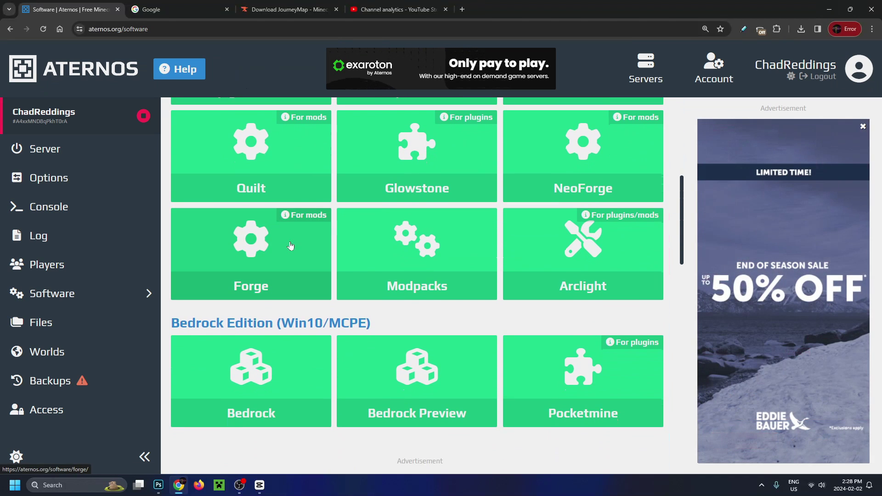
click(238, 257)
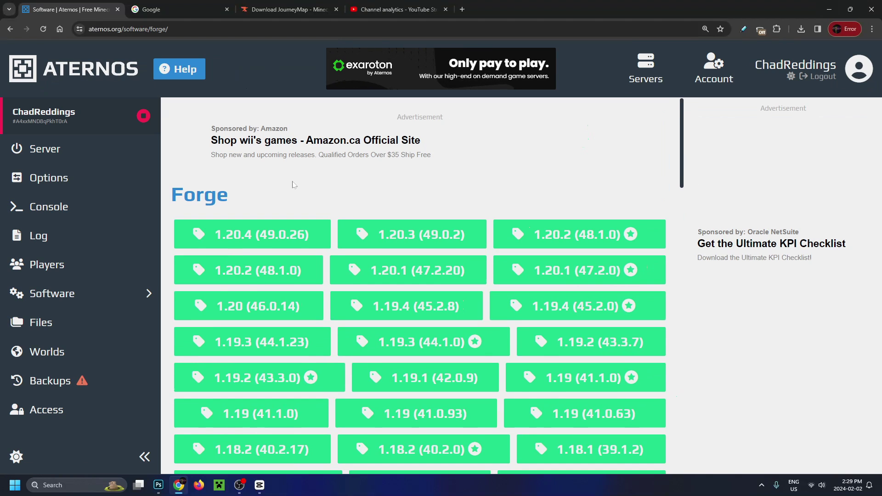
scroll(295, 184, down, 1)
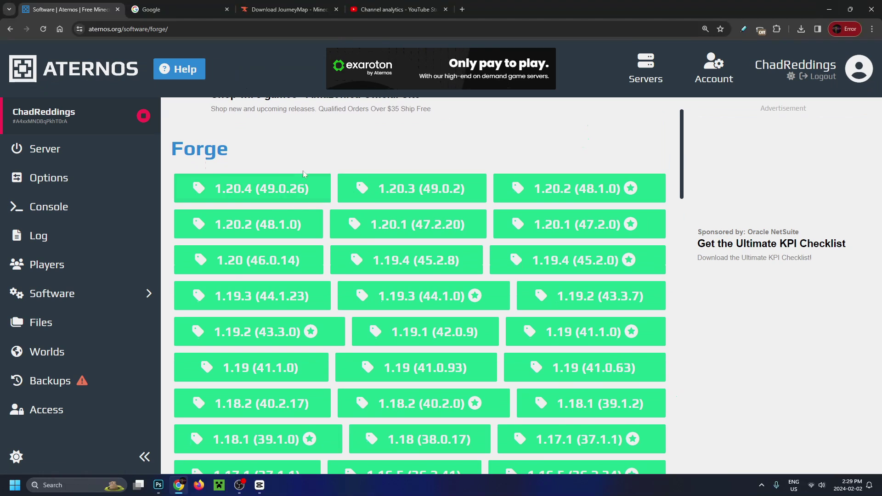
click(303, 183)
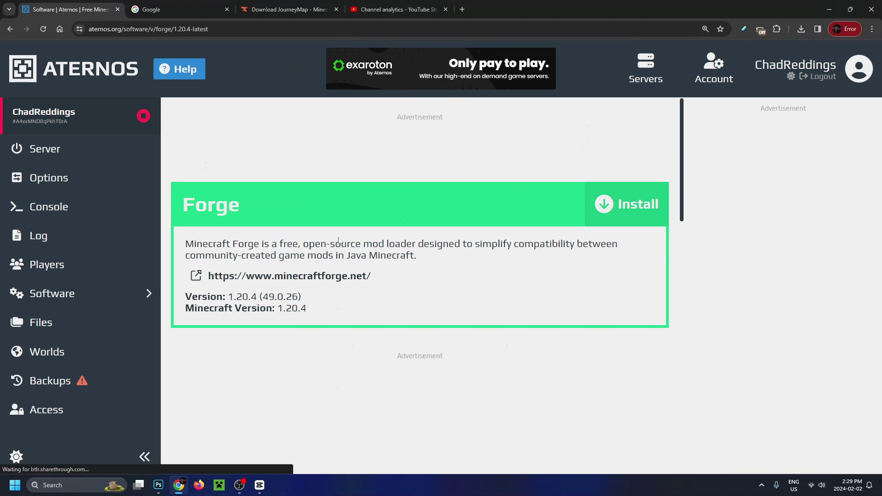
click(618, 207)
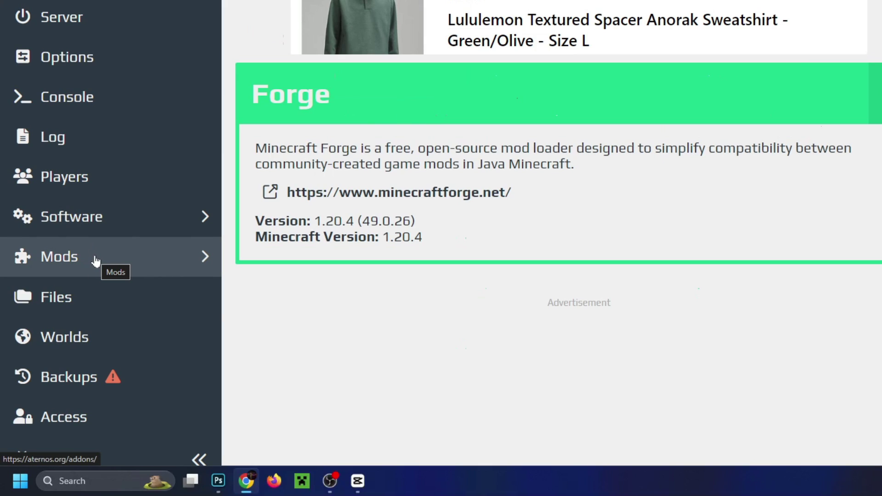
click(96, 261)
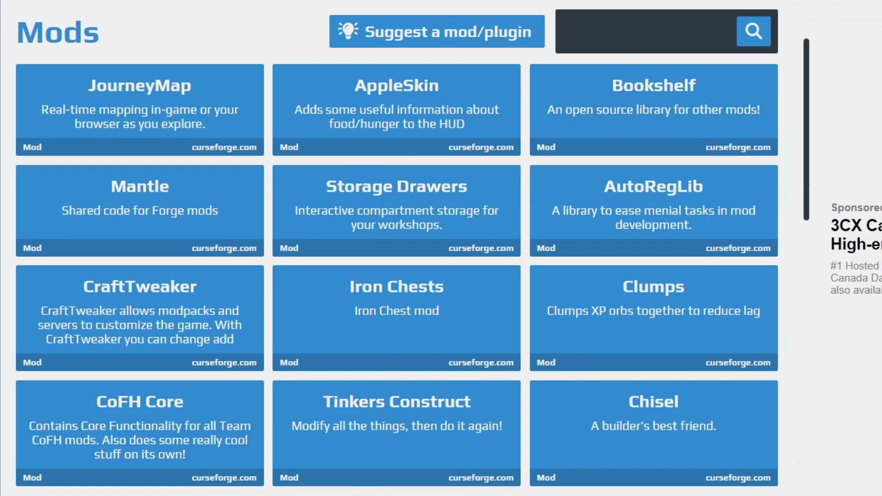
Step: Install the journeymap-1.20.4-5.9.20-forge build from the JourneyMap mod page
click(132, 113)
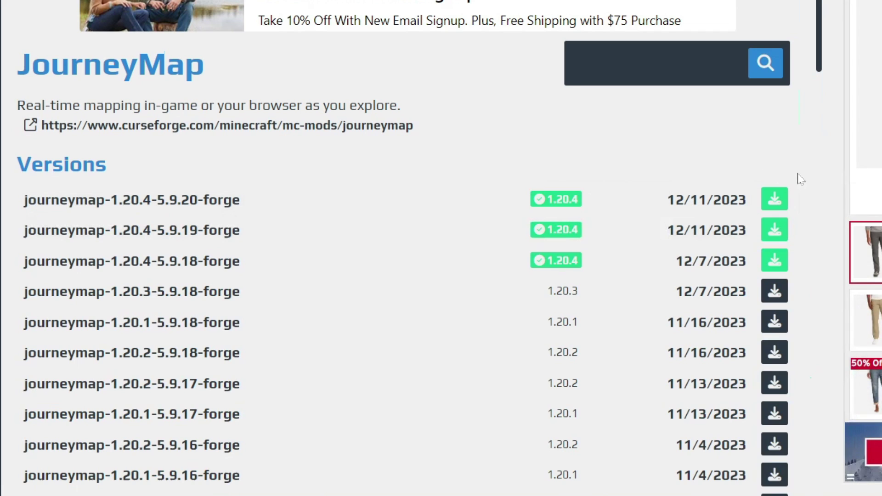
click(775, 199)
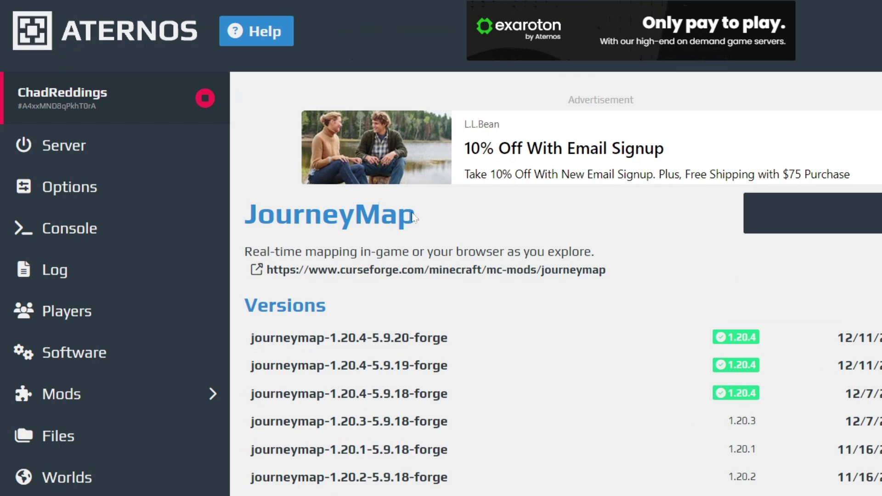
click(114, 194)
Step: Review the server.properties settings, return to the server overview, and type a 'java downloads' search
scroll(442, 276, down, 5)
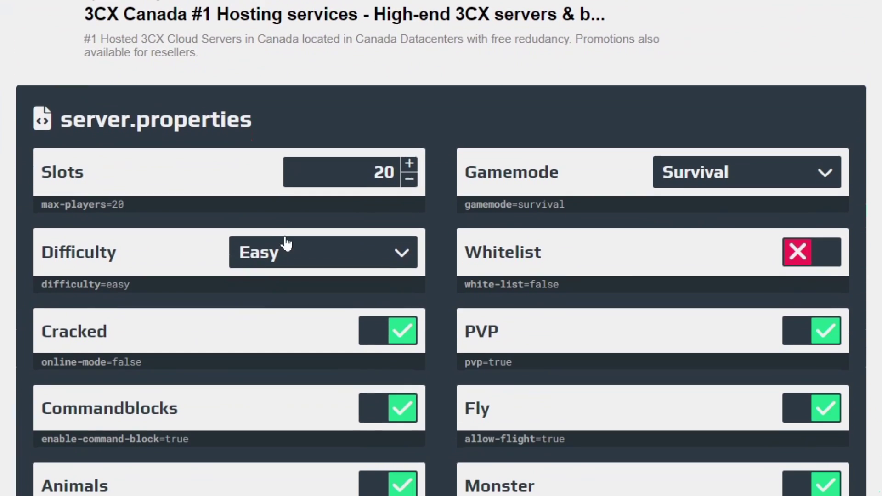
scroll(286, 244, down, 2)
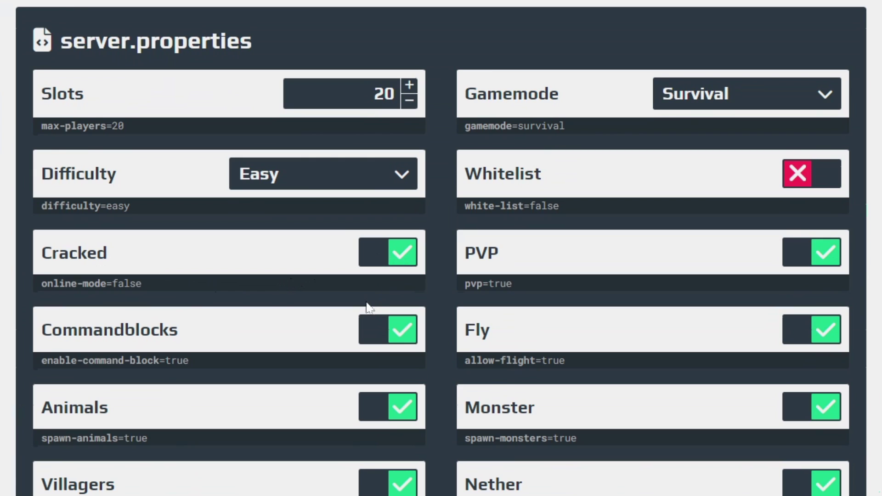
scroll(630, 87, down, 3)
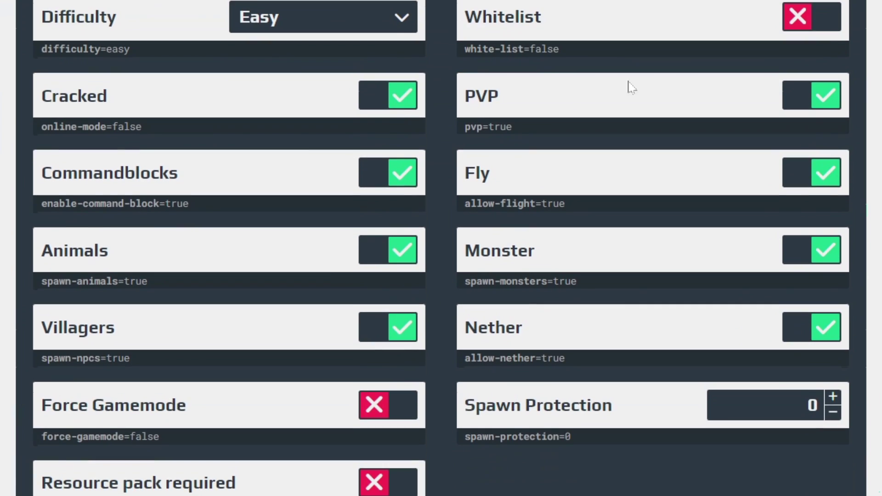
scroll(625, 138, up, 5)
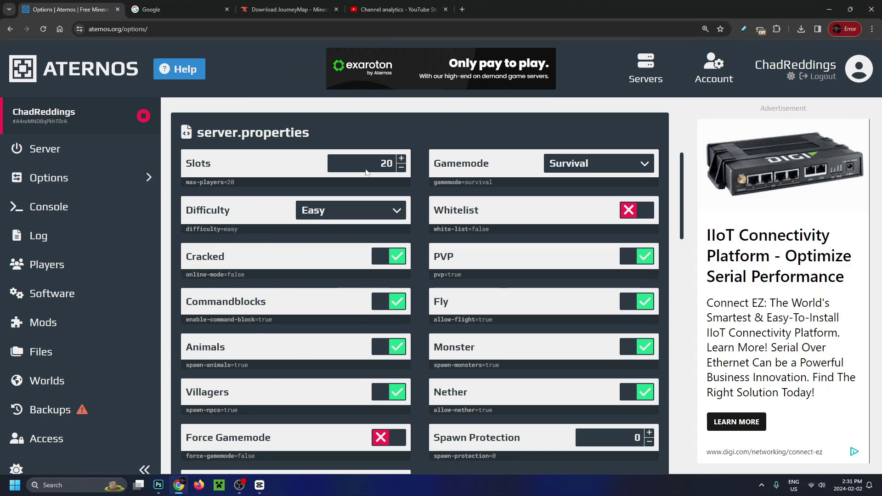
click(89, 149)
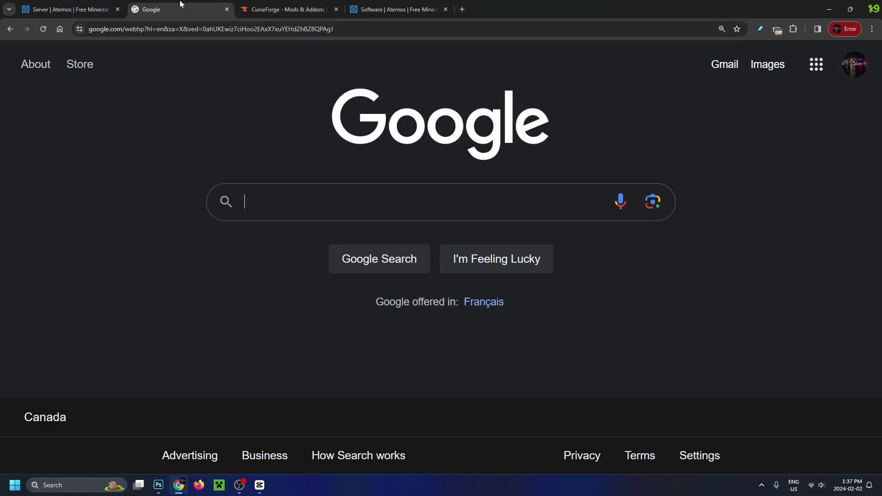
text(java downloads)
Step: Search Google for 'java downloads' and open Java.com's downloads page for all operating systems
key(Return)
scroll(327, 222, down, 1)
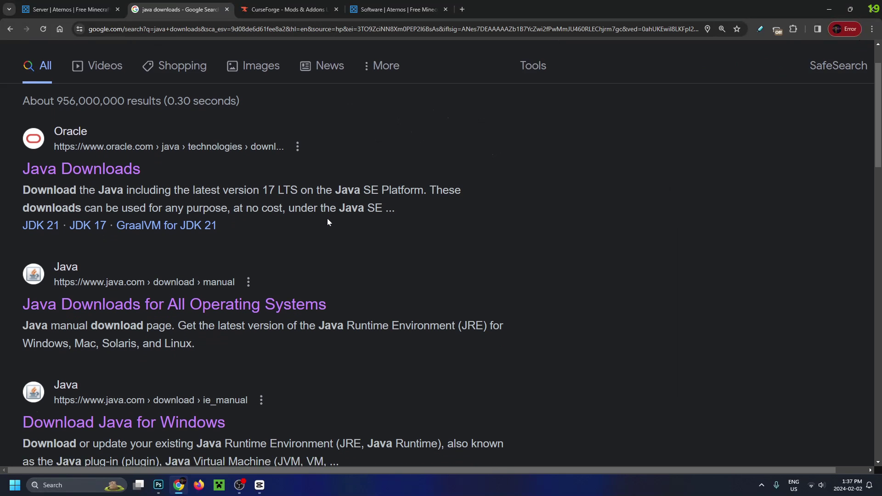
scroll(328, 222, down, 1)
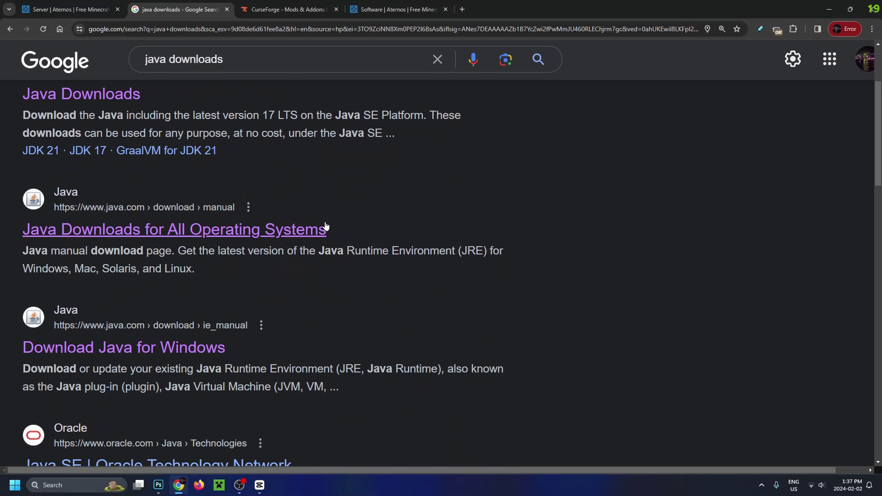
click(182, 234)
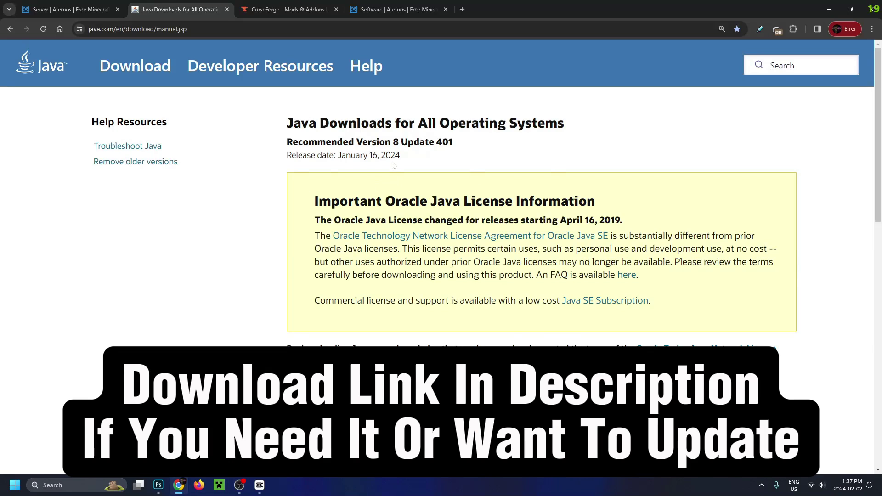
scroll(393, 165, down, 1)
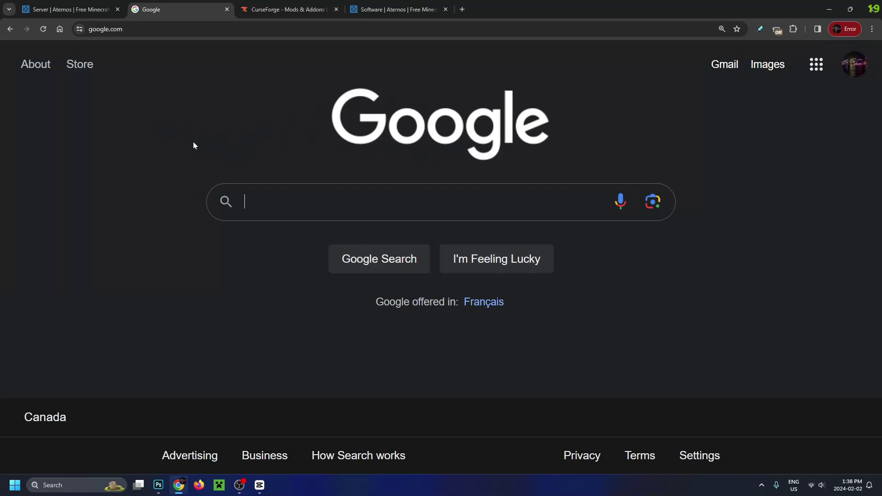
Step: Download the Forge 1.20.4 installer from files.minecraftforge.net, skipping the ad page
text(forge minecraft)
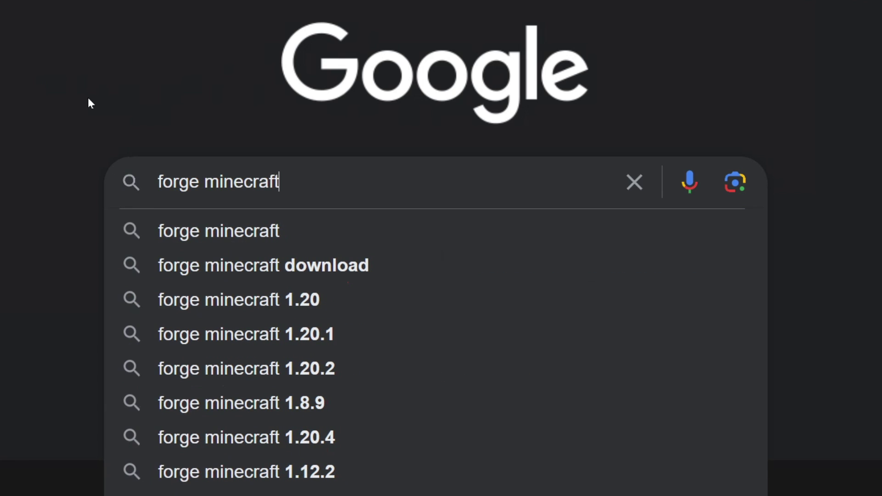
key(Return)
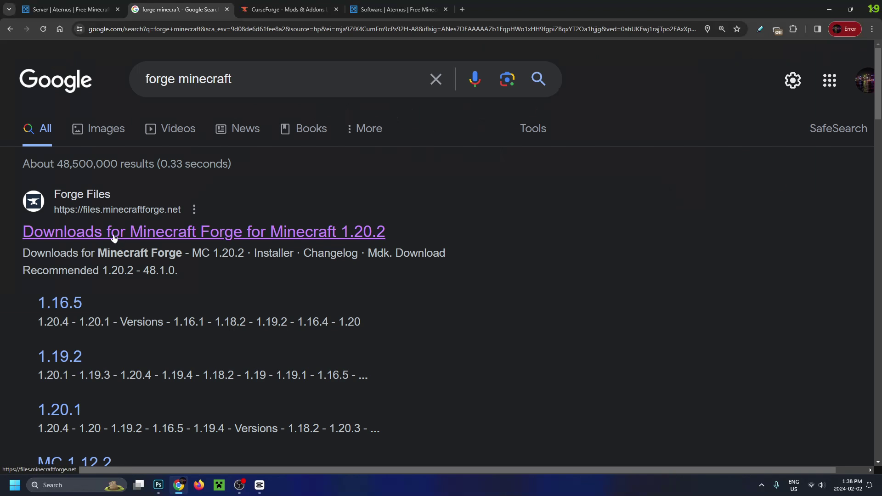
click(115, 232)
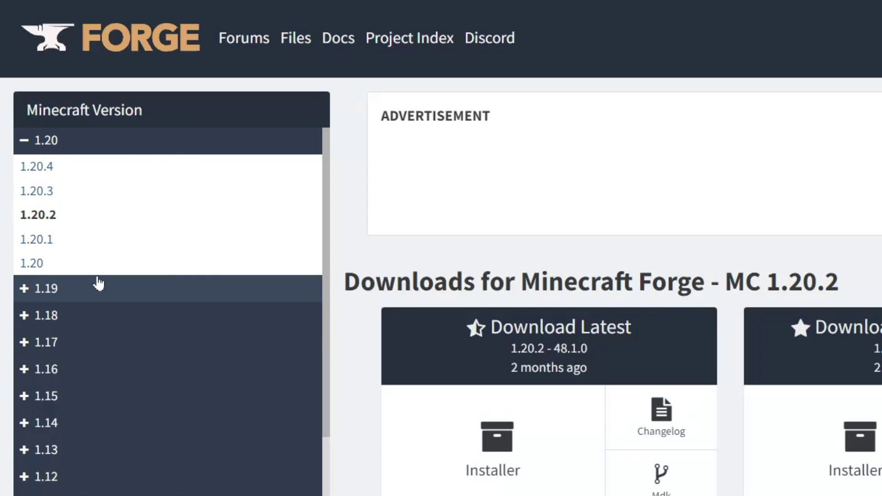
click(47, 169)
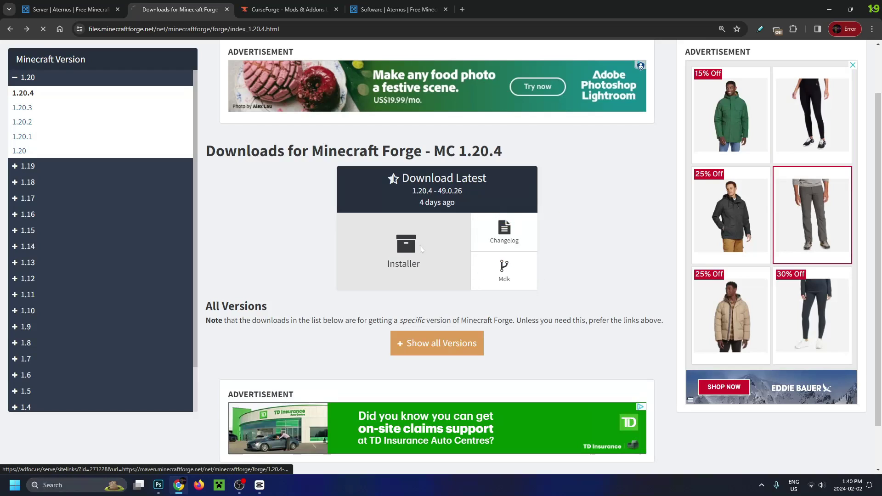
click(421, 248)
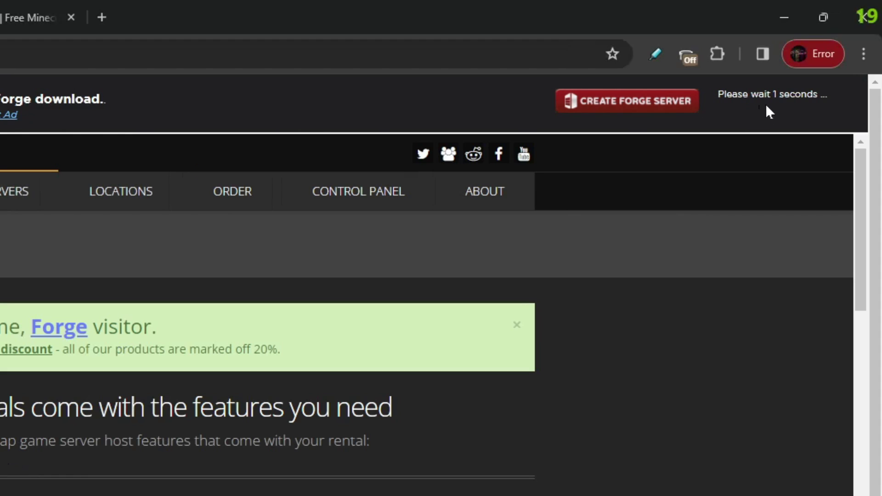
click(777, 110)
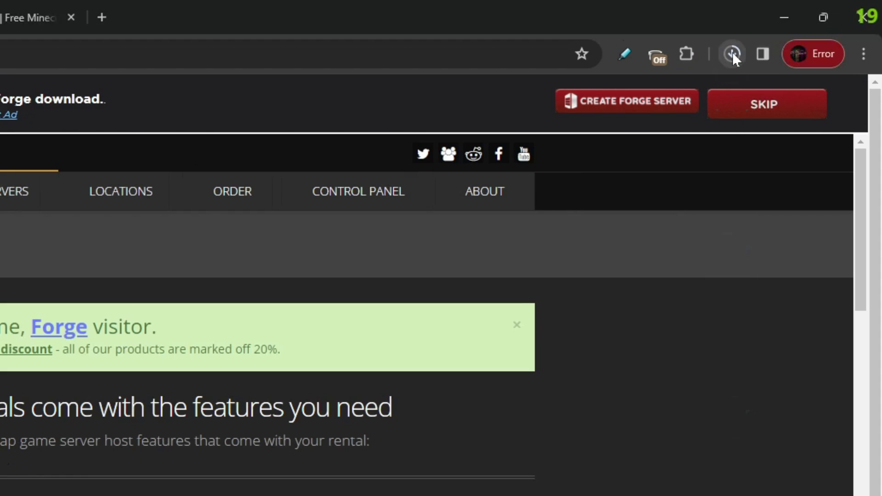
Step: Show the downloaded Forge installer in the Downloads folder and minimize Chrome
click(732, 52)
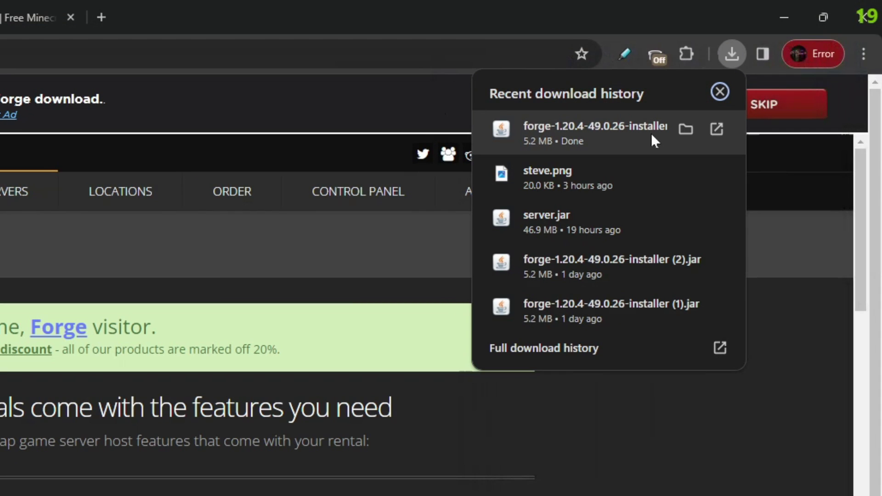
click(690, 127)
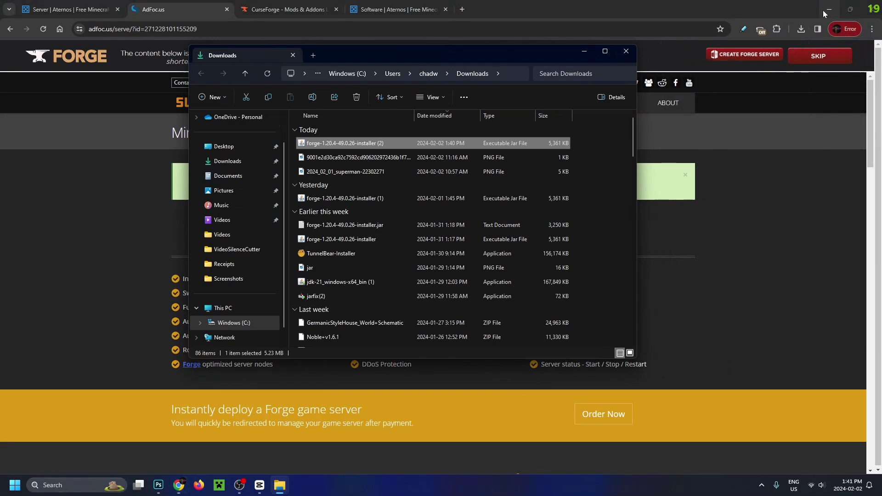
click(830, 14)
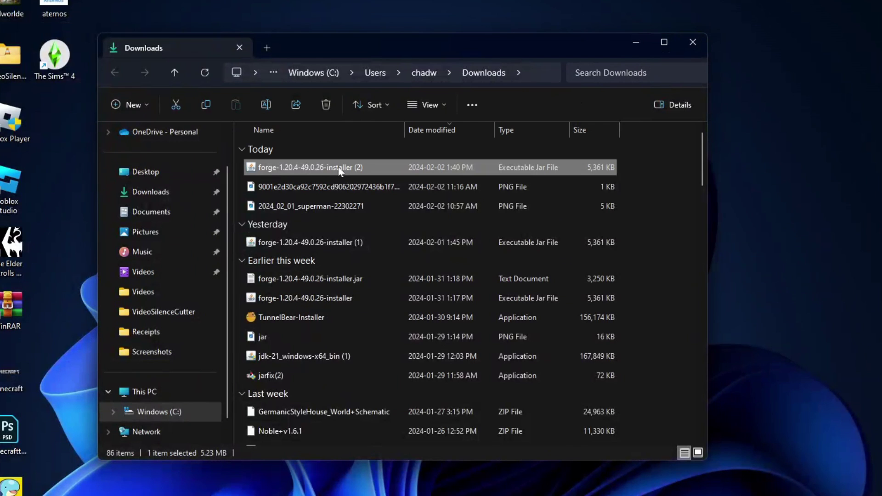
Step: Move the Forge installer to the desktop and run it with Java to install the 1.20.4-forge-49.0.26 client
drag(341, 171, 813, 147)
click(693, 43)
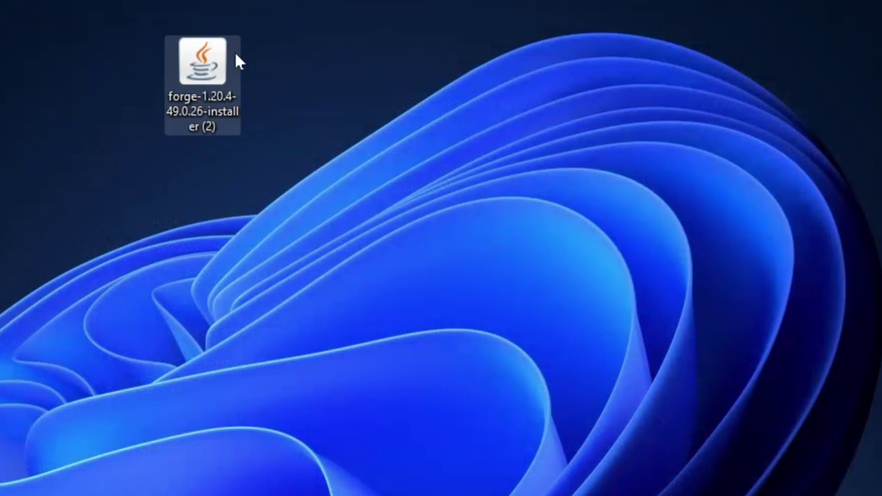
right_click(200, 66)
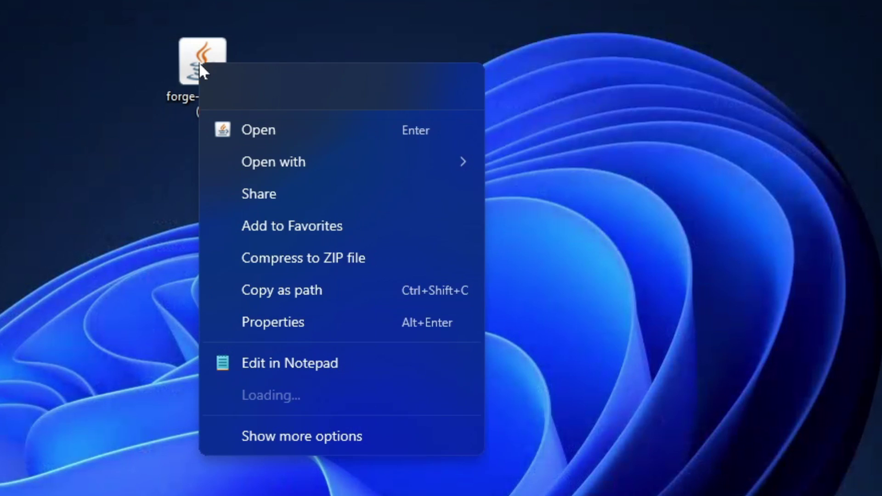
mouse_move(401, 159)
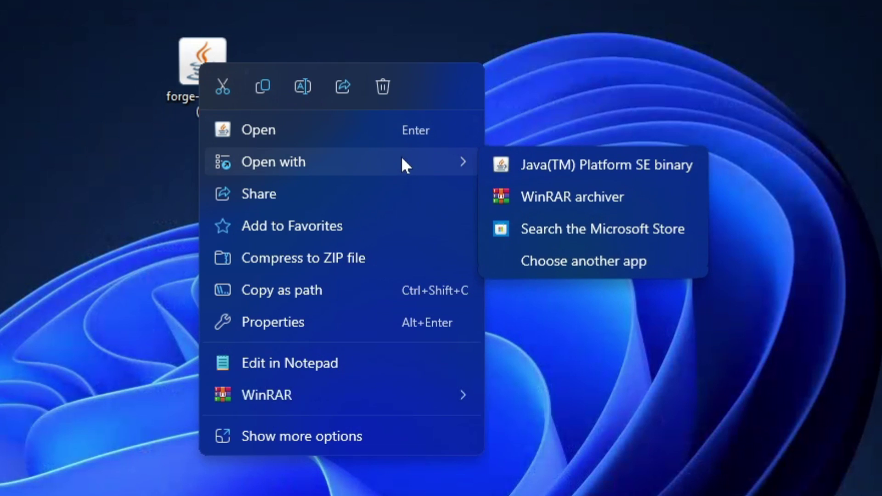
click(547, 165)
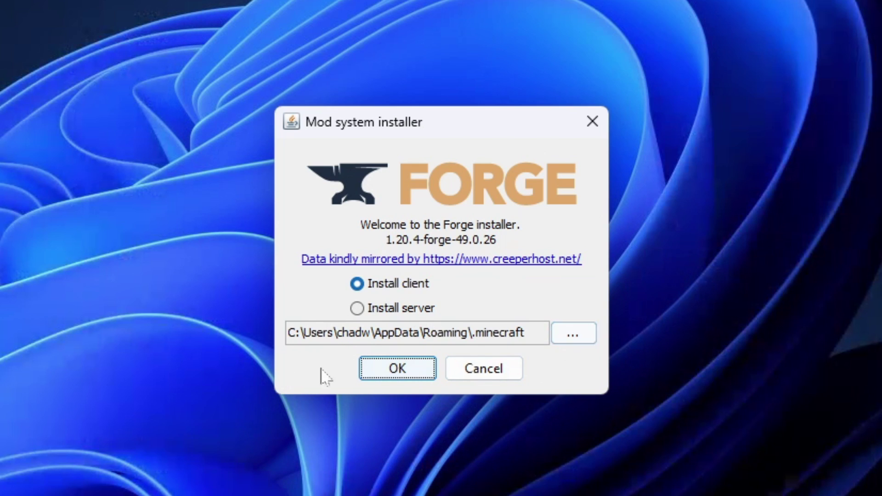
click(411, 379)
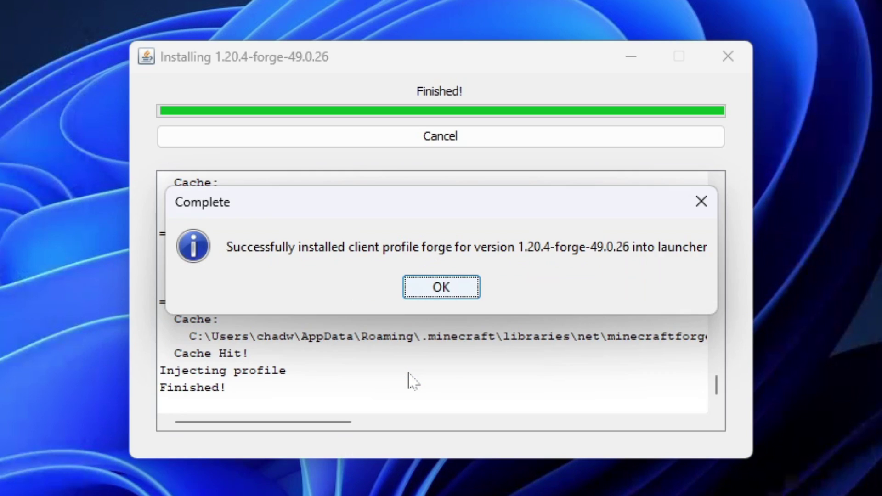
click(440, 294)
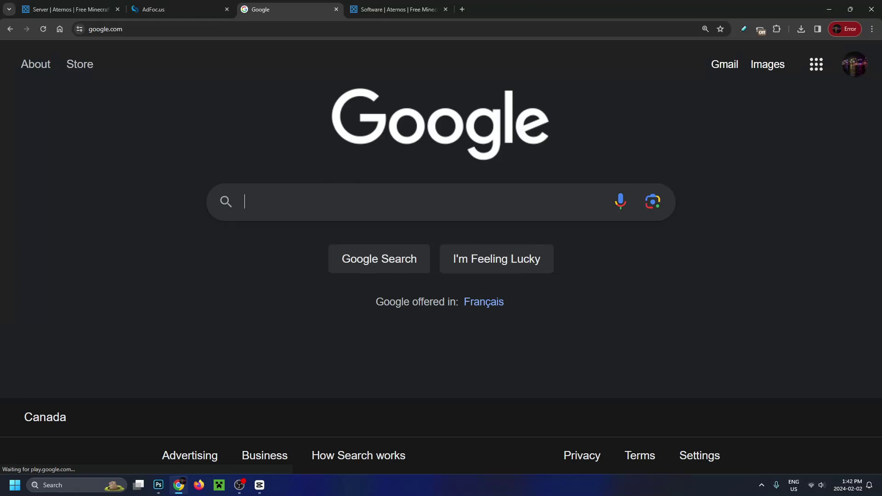
Step: Search for CurseForge and open the full list of Minecraft mods
text(curseforge)
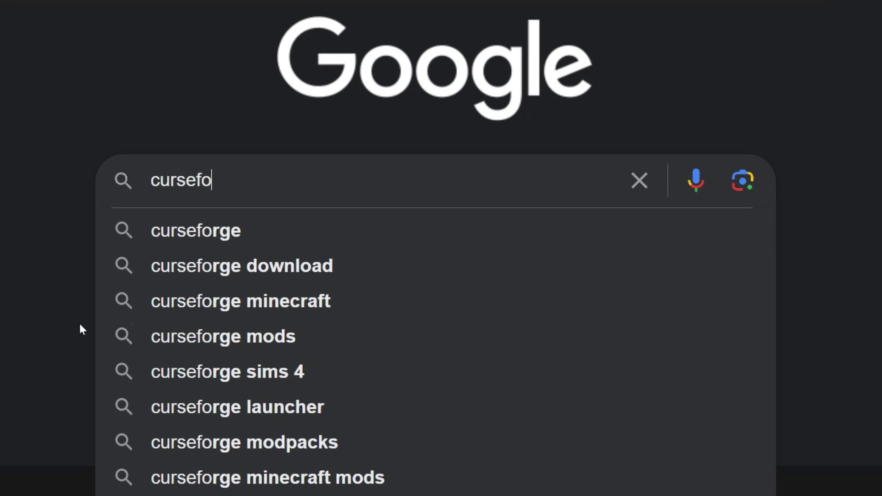
key(Return)
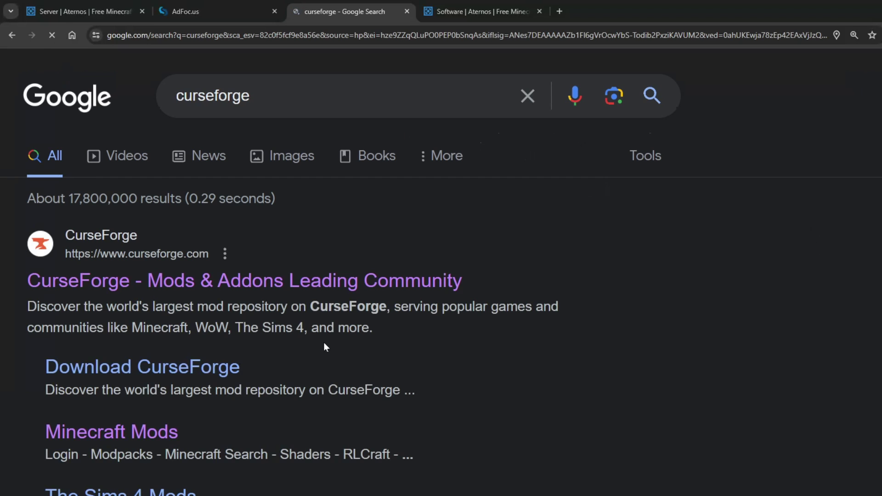
click(150, 278)
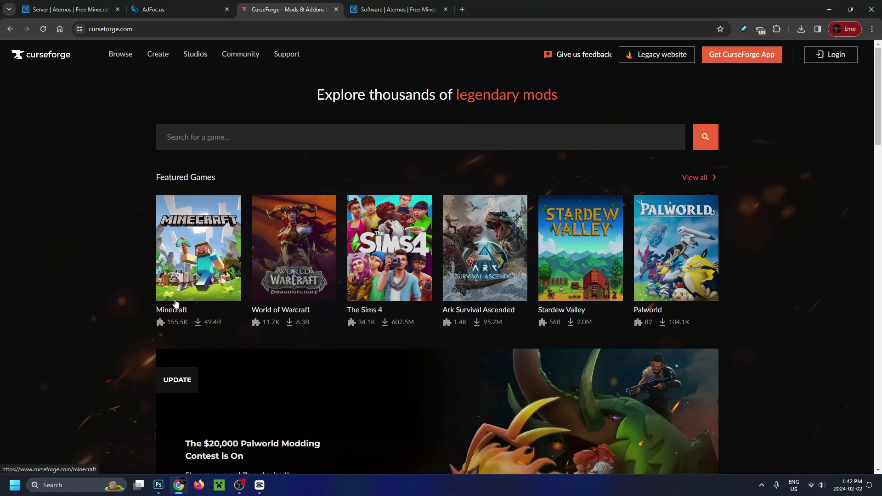
click(208, 266)
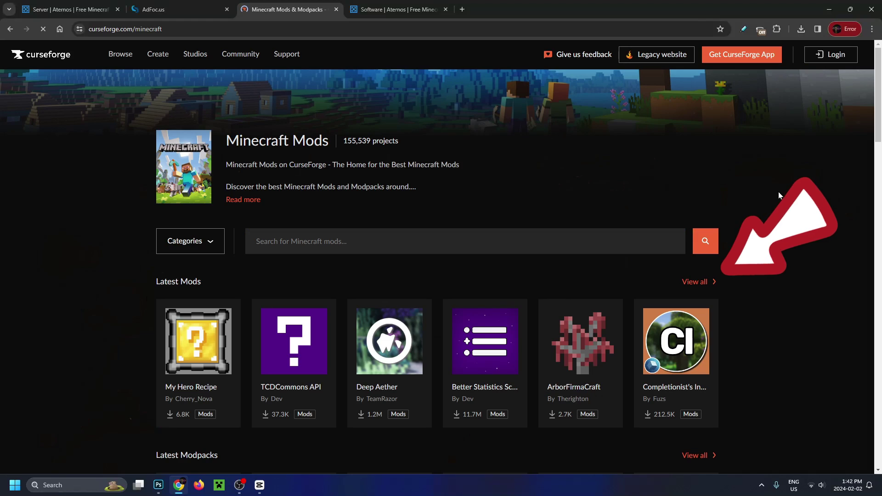
click(702, 284)
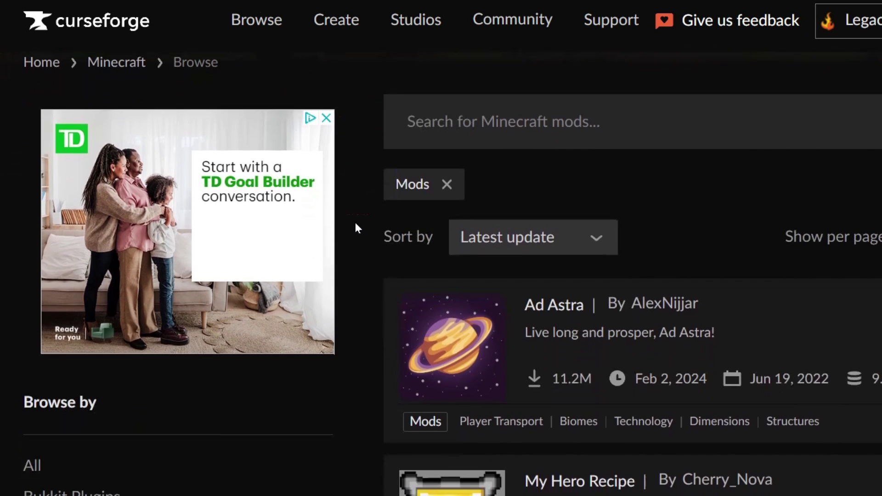
Step: Filter the mod list to the Forge loader and game version 1.20.4
scroll(167, 152, down, 2)
scroll(136, 126, down, 2)
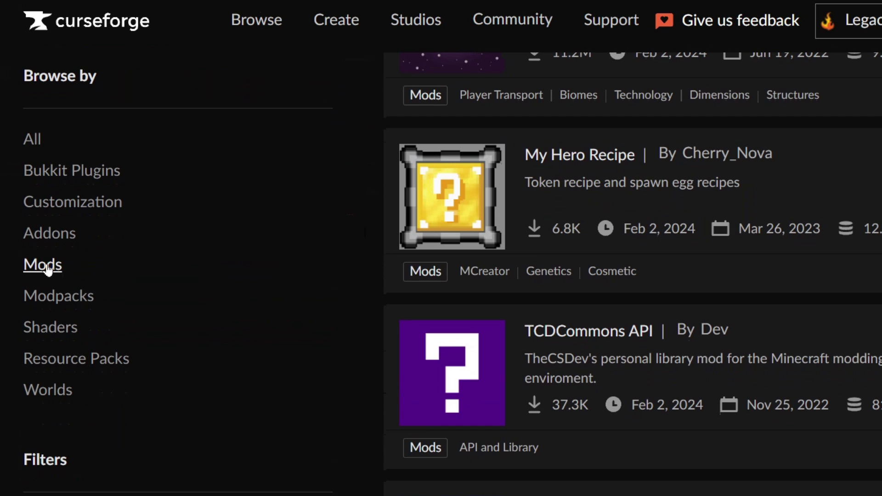
scroll(110, 272, down, 6)
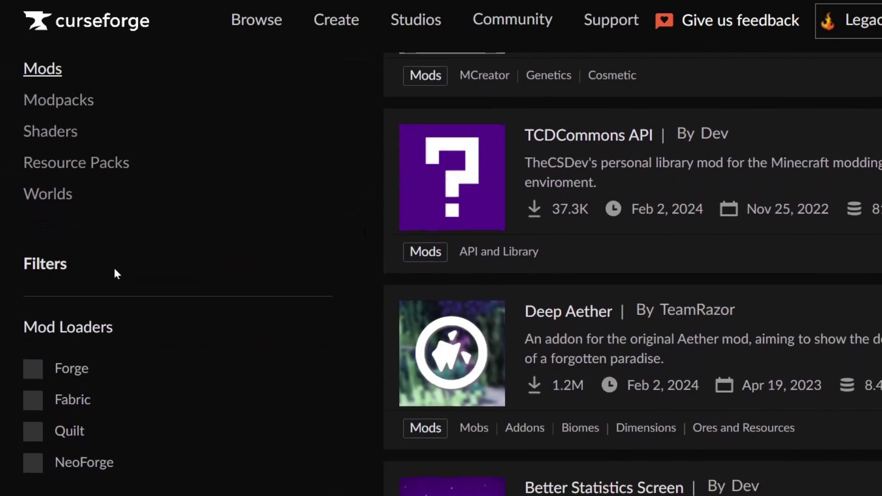
click(33, 239)
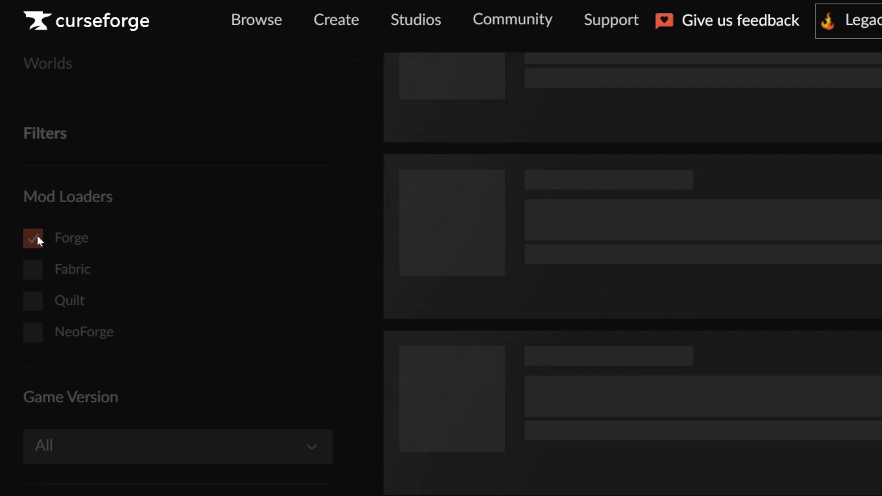
scroll(193, 281, down, 4)
click(193, 251)
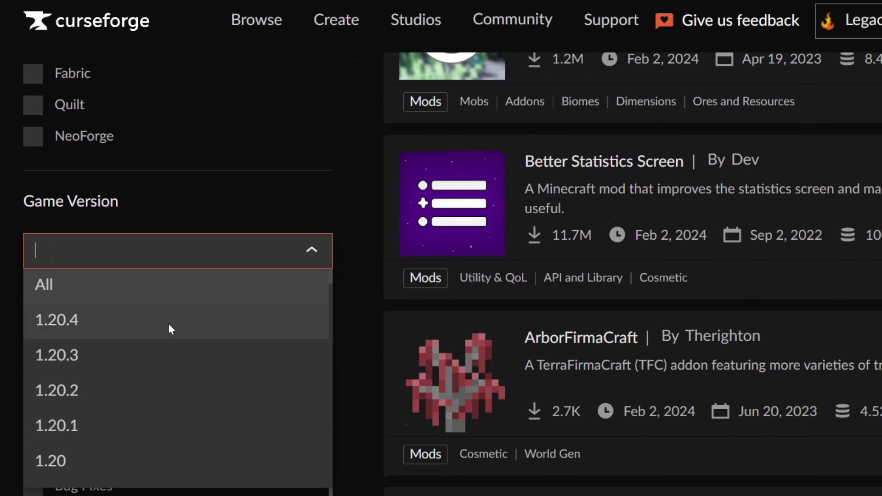
click(168, 324)
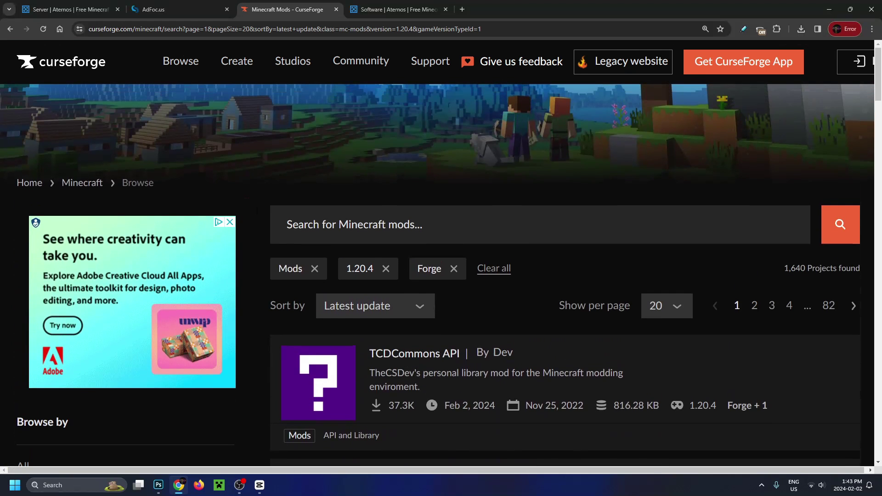
Step: Search the filtered mods for 'journeymap' and open the JourneyMap mod page
click(289, 225)
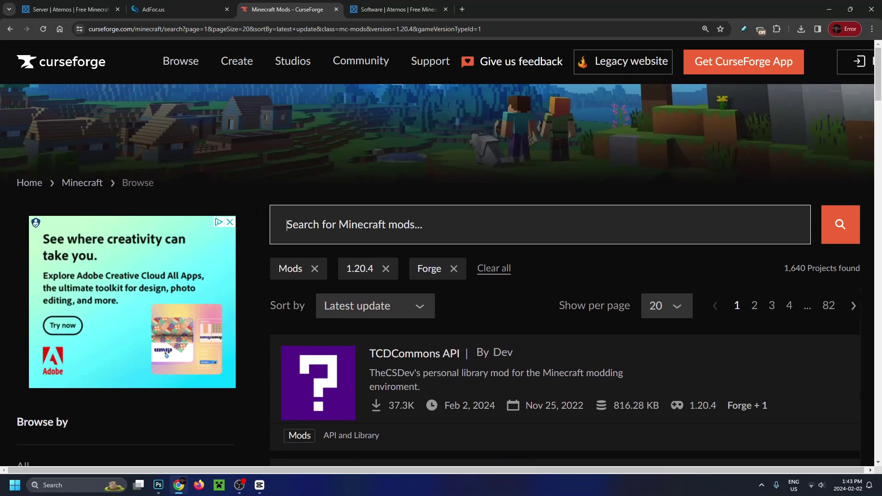
text(journeymap)
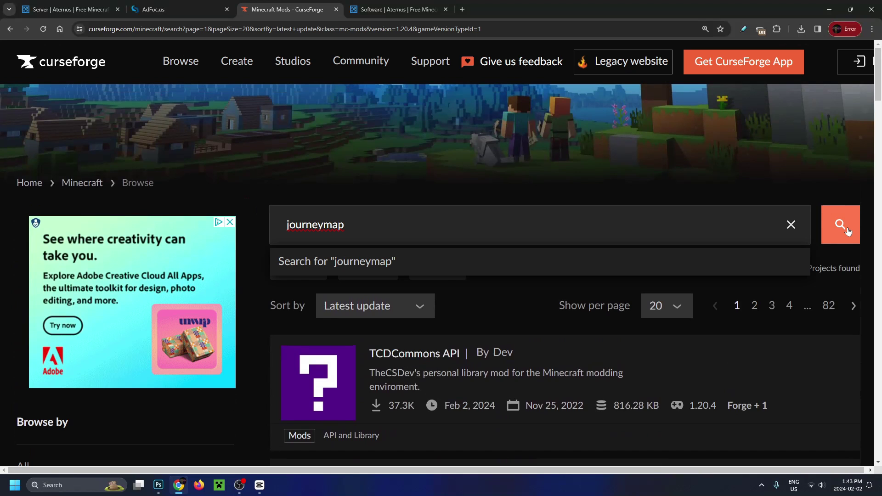
click(841, 225)
scroll(261, 205, down, 10)
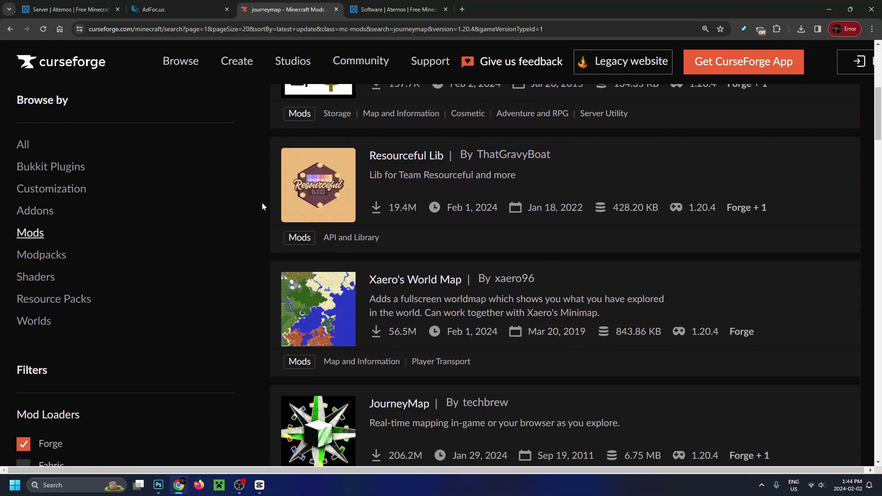
scroll(266, 205, up, 1)
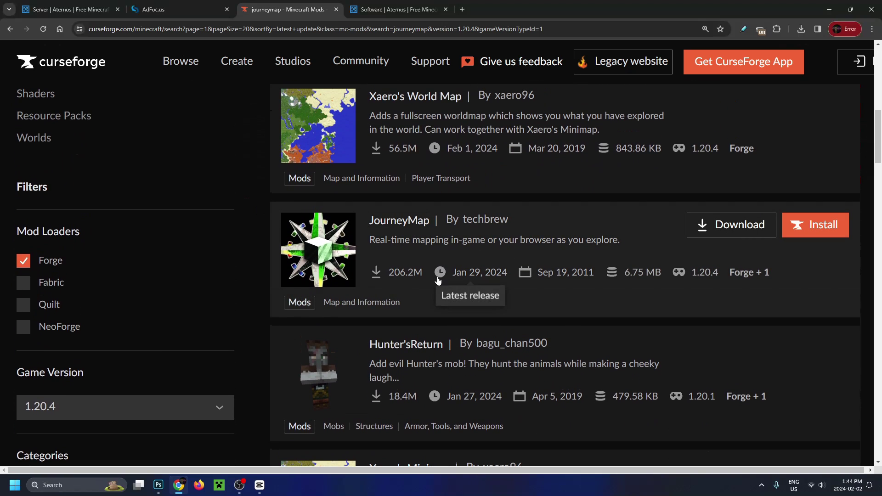
click(417, 224)
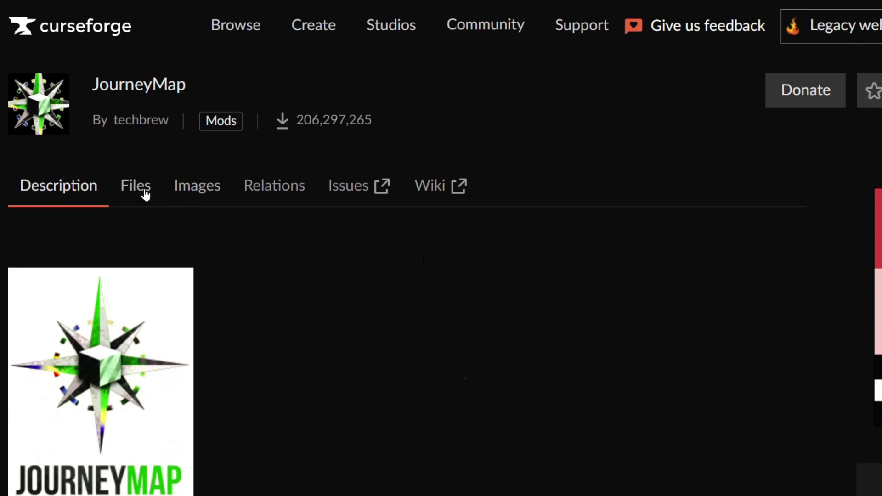
Step: Filter JourneyMap files to 1.20.4 and Forge, then download journeymap-1.20.4-5.9.20-forge
click(136, 197)
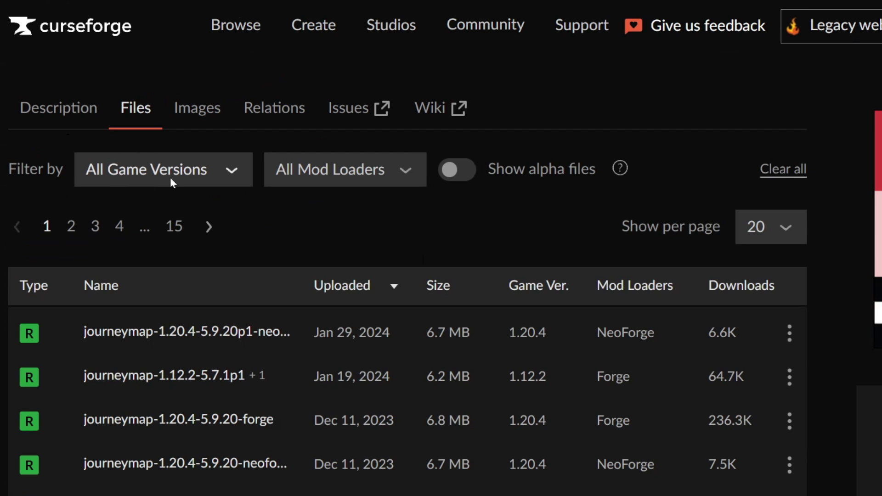
click(185, 170)
click(196, 235)
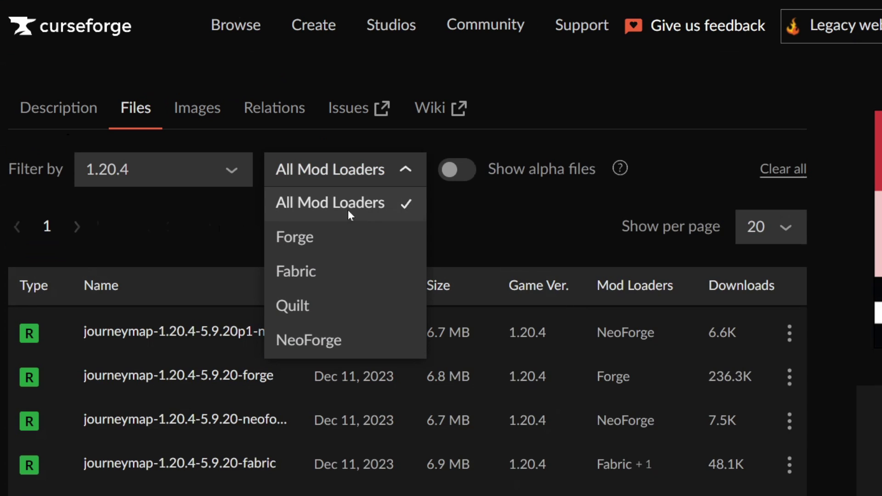
click(341, 244)
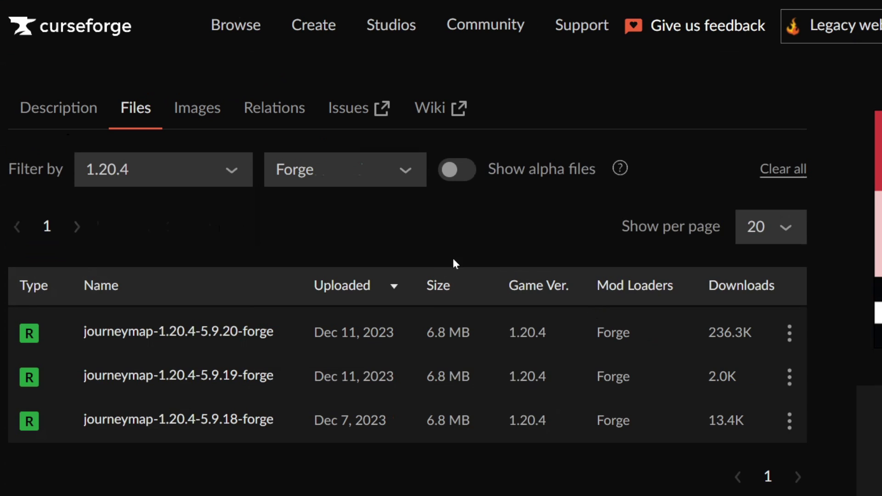
click(790, 340)
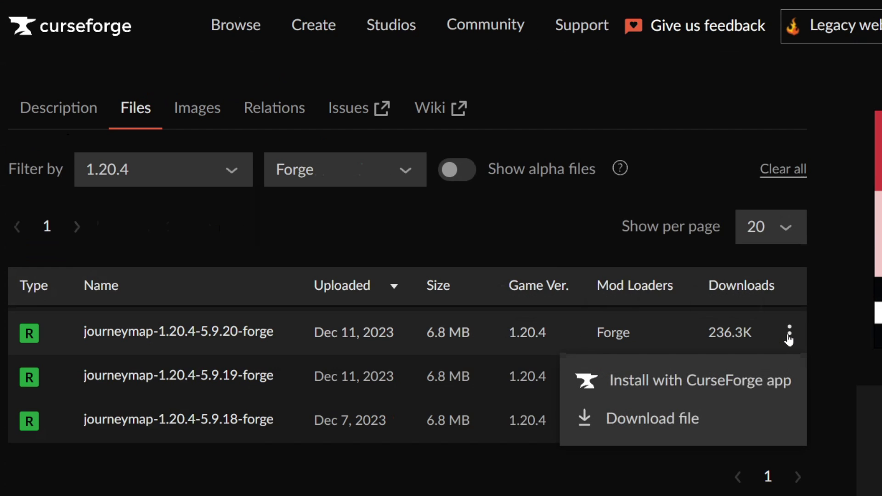
click(665, 420)
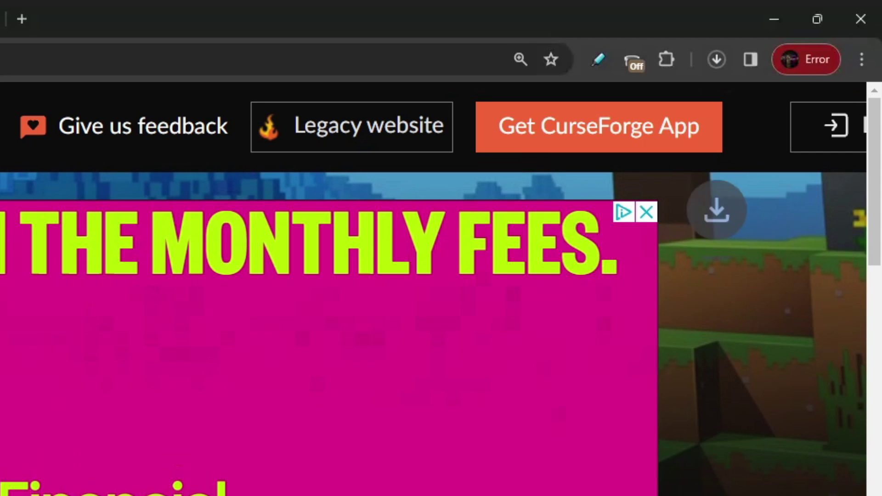
Step: Open the journeymap-1.20.4-5.9.20-forge jar's folder from Chrome's downloads and drag it to the desktop
click(719, 63)
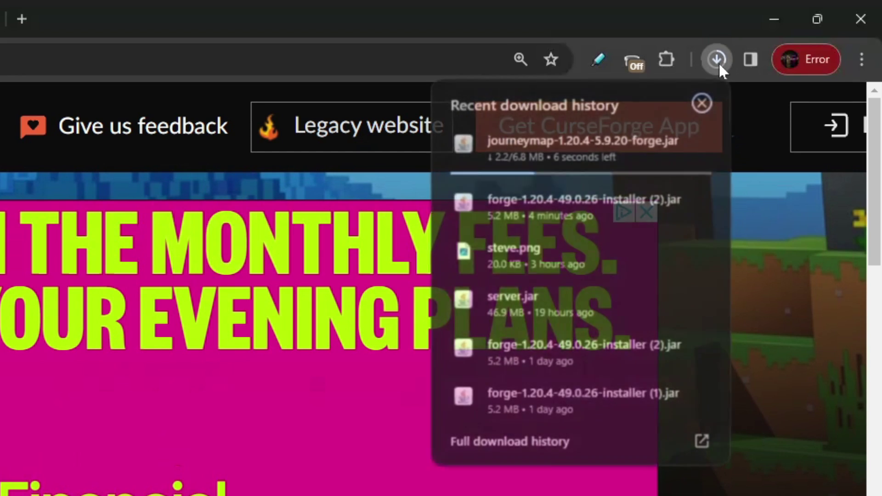
mouse_move(595, 167)
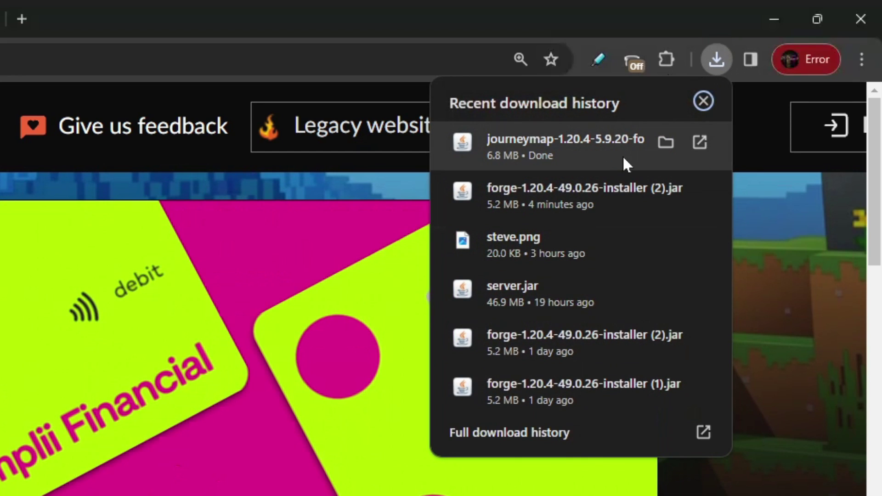
click(663, 139)
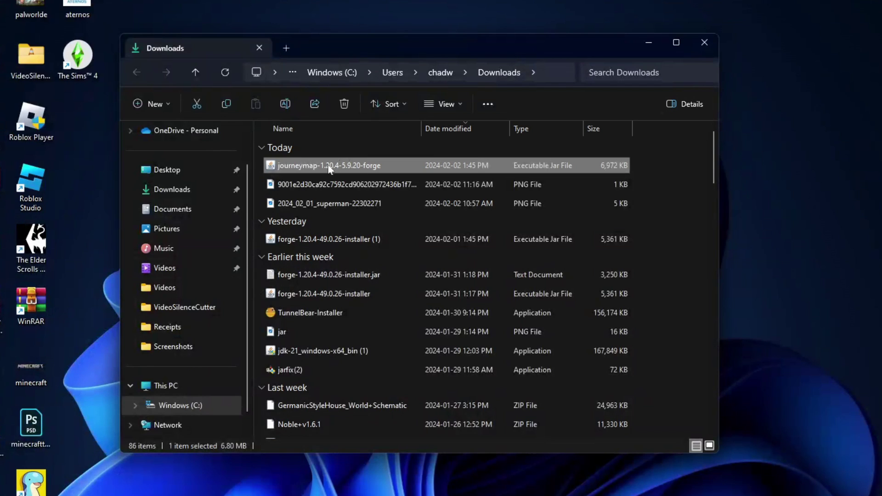
drag(329, 169, 818, 184)
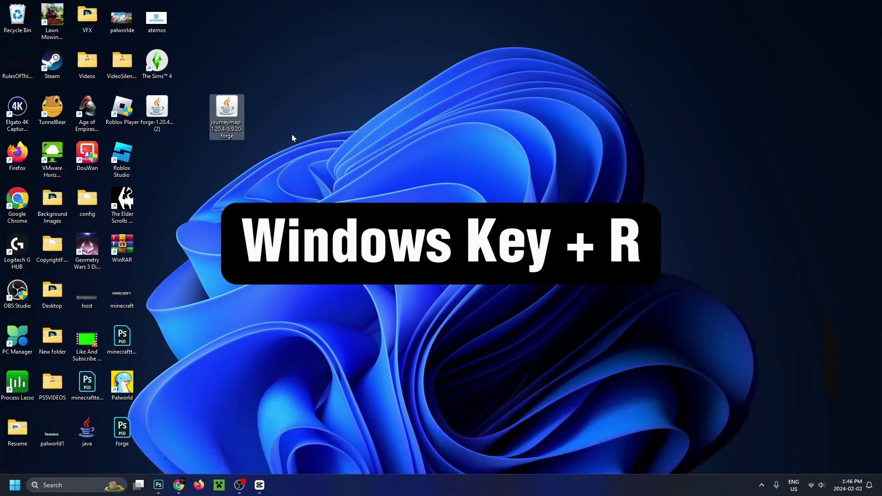
Step: Open %appdata%\.minecraft\mods and drag the JourneyMap jar from the desktop into it
key(super+r)
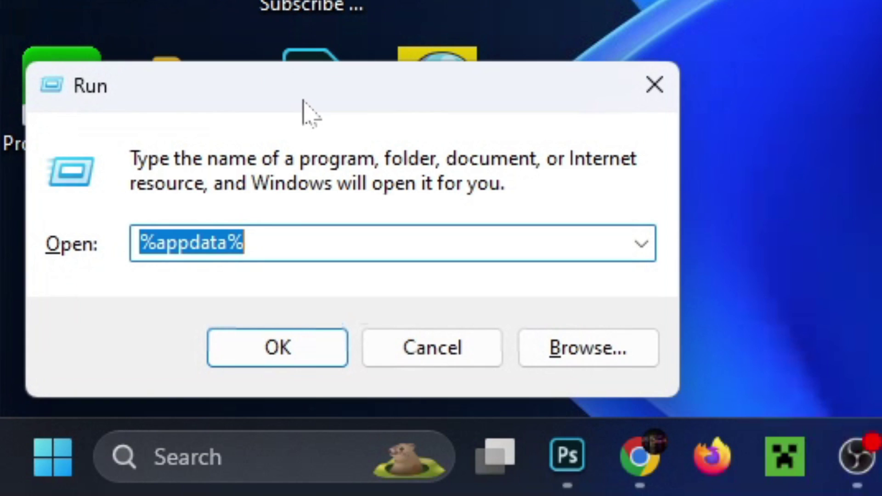
key(BackSpace)
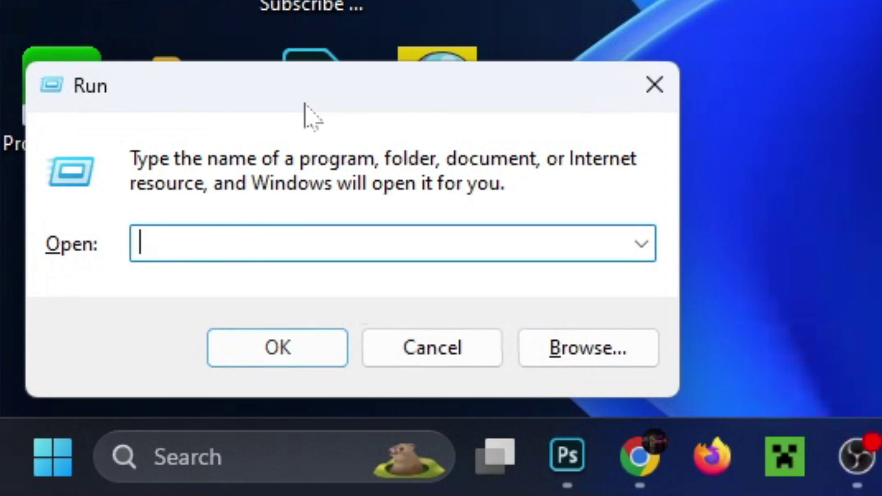
text(%)
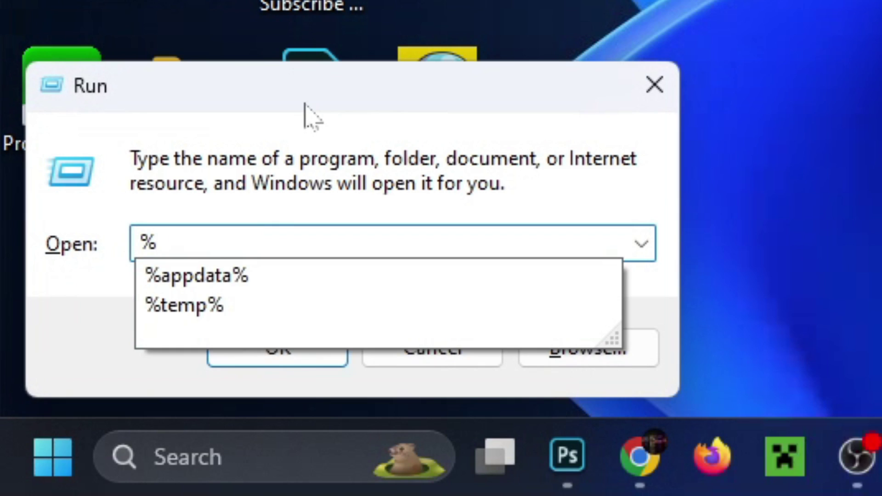
text(appdata%)
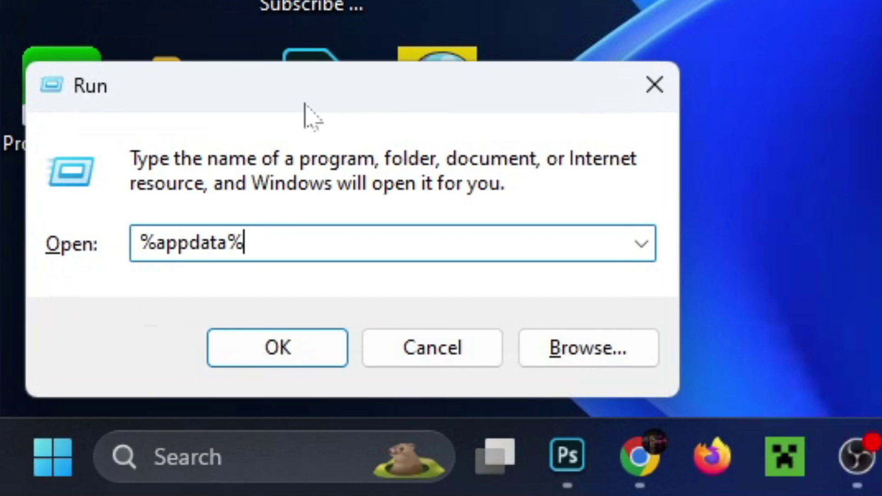
click(275, 348)
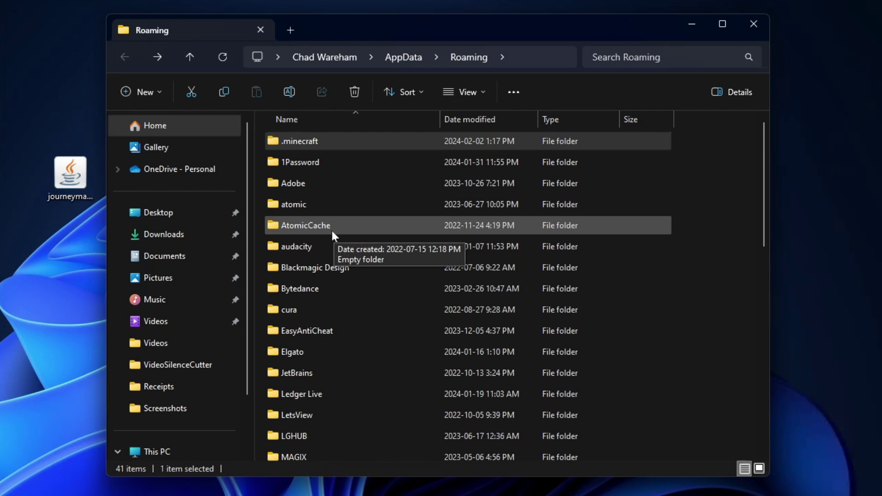
double_click(355, 144)
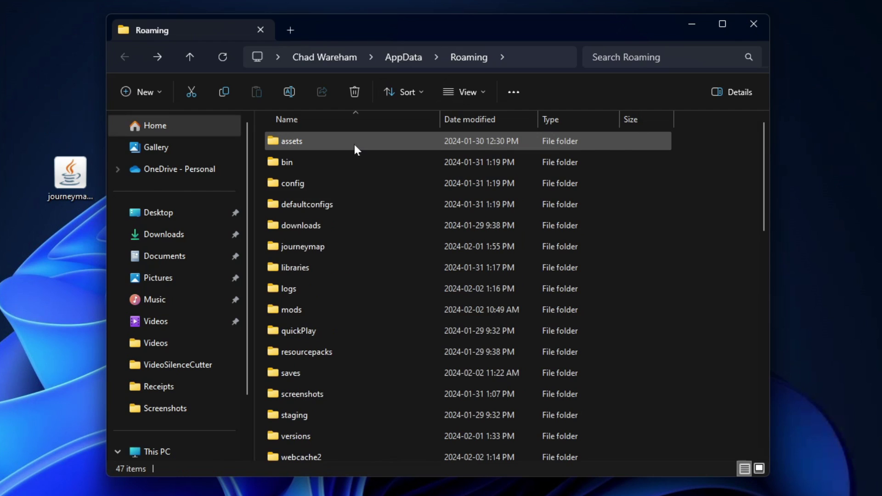
double_click(313, 307)
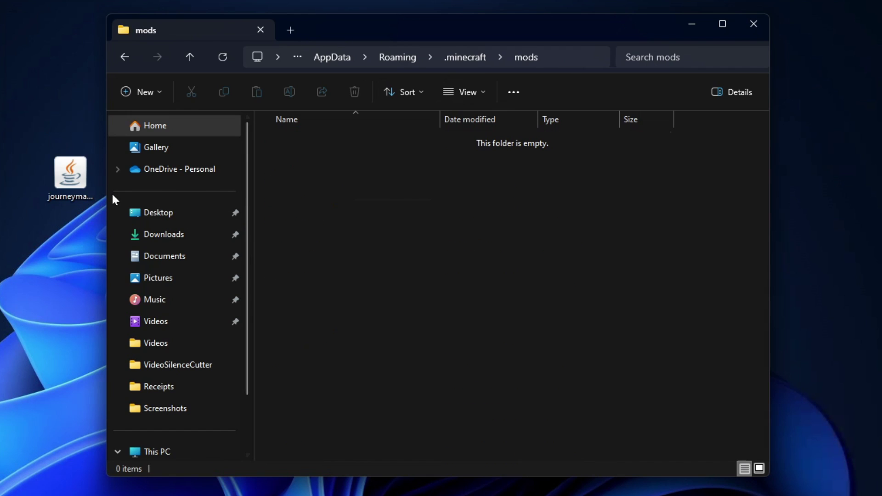
click(69, 174)
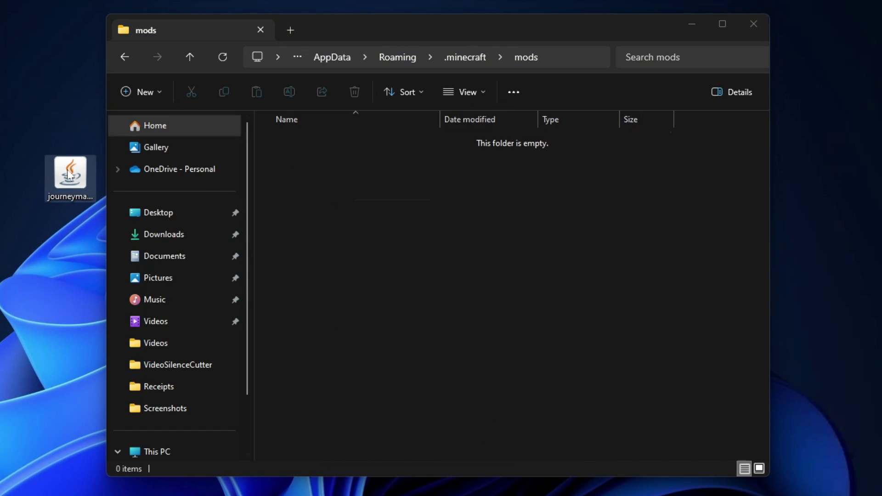
drag(69, 173, 368, 184)
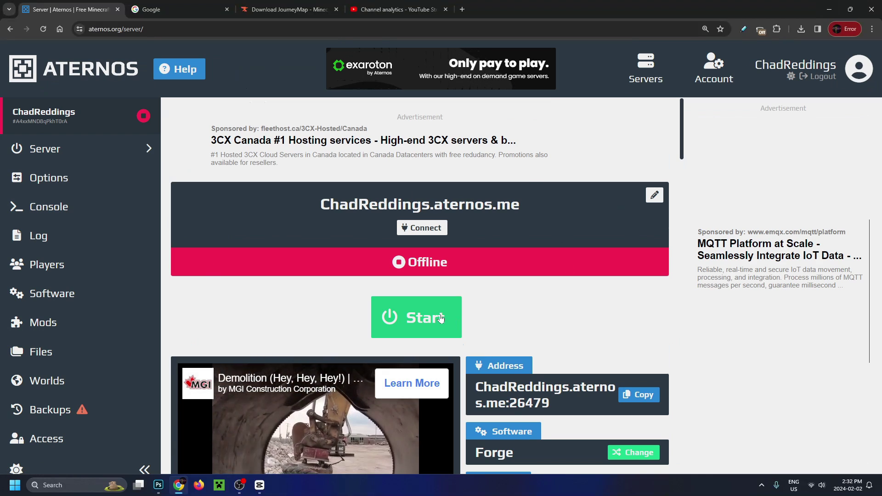
Step: Start the Aternos server, copy its address, and switch to the Minecraft Launcher
click(395, 318)
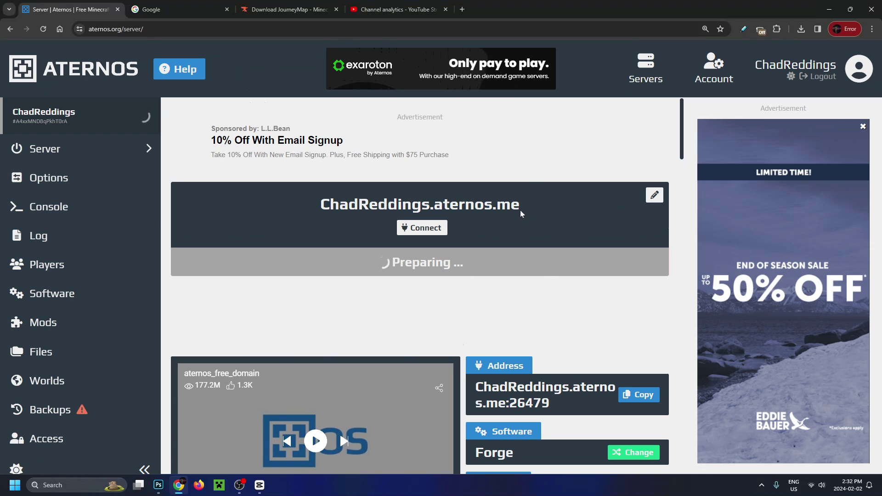
scroll(421, 285, down, 2)
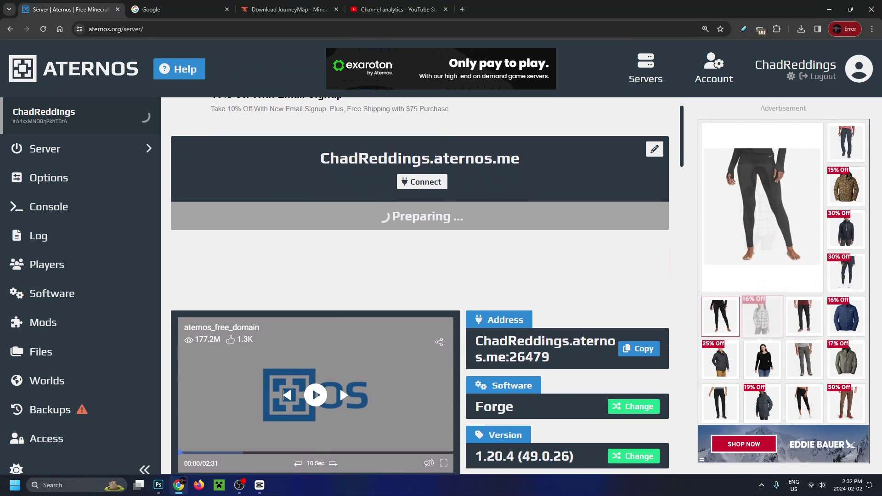
click(639, 303)
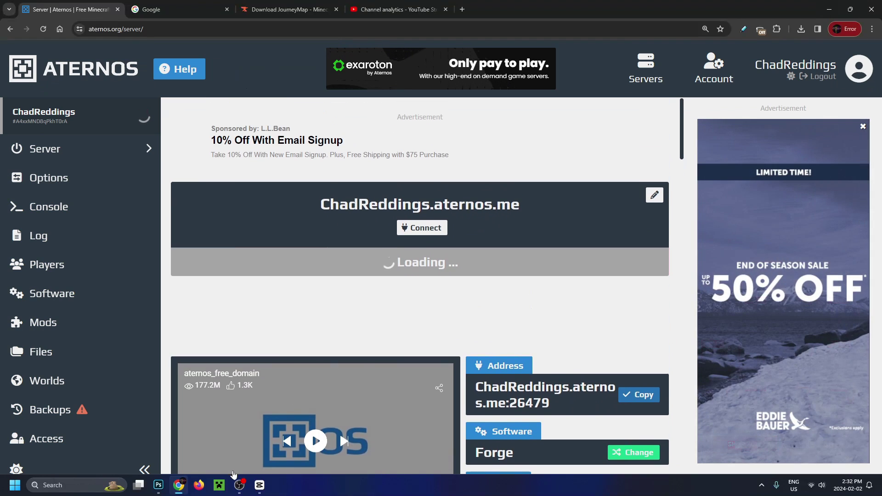
click(219, 486)
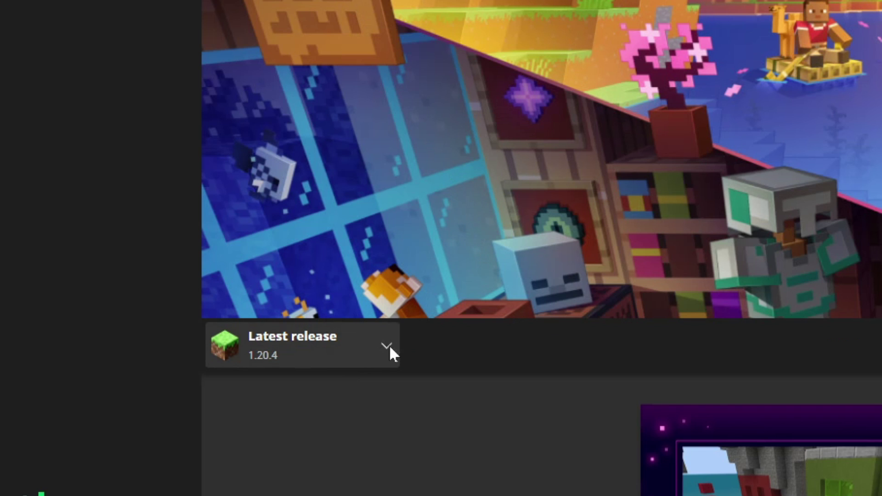
Step: Select the forge 1.20.4-forge-49.0.26 installation and launch the game
click(387, 346)
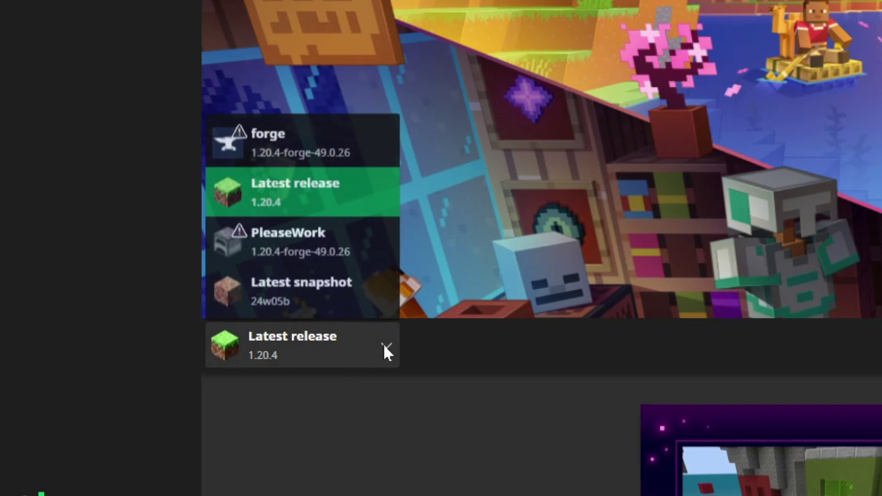
click(341, 138)
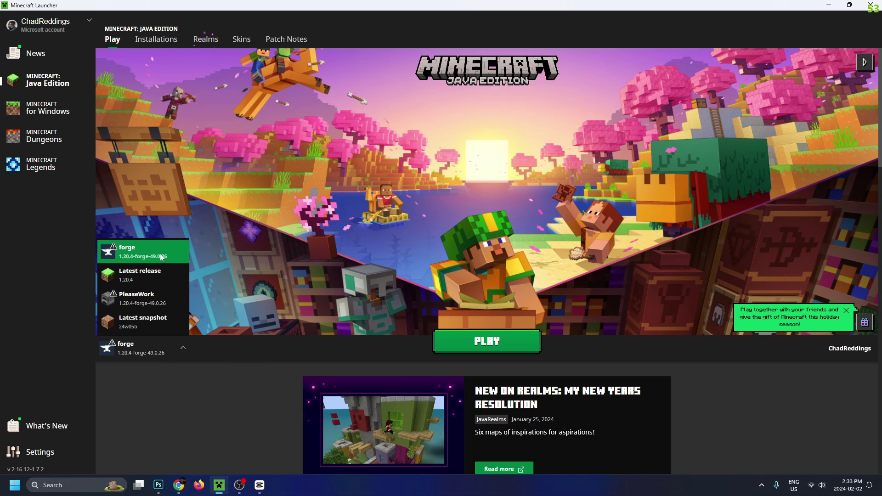
click(157, 40)
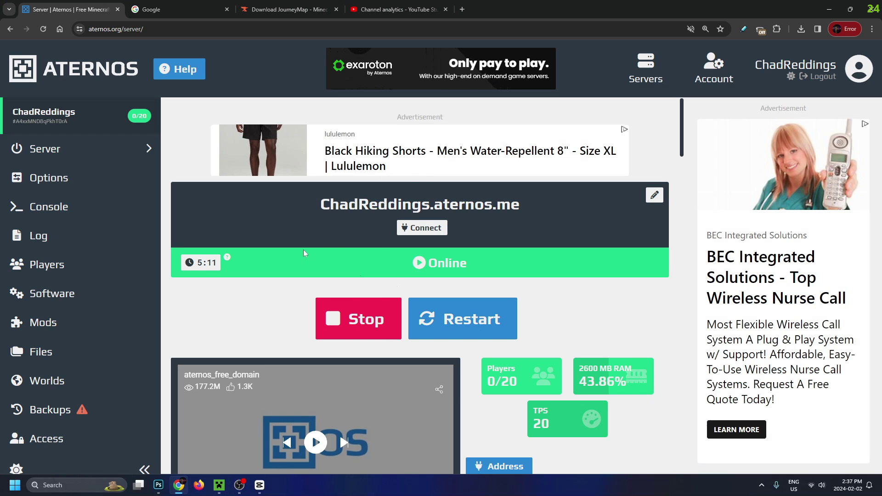
click(219, 486)
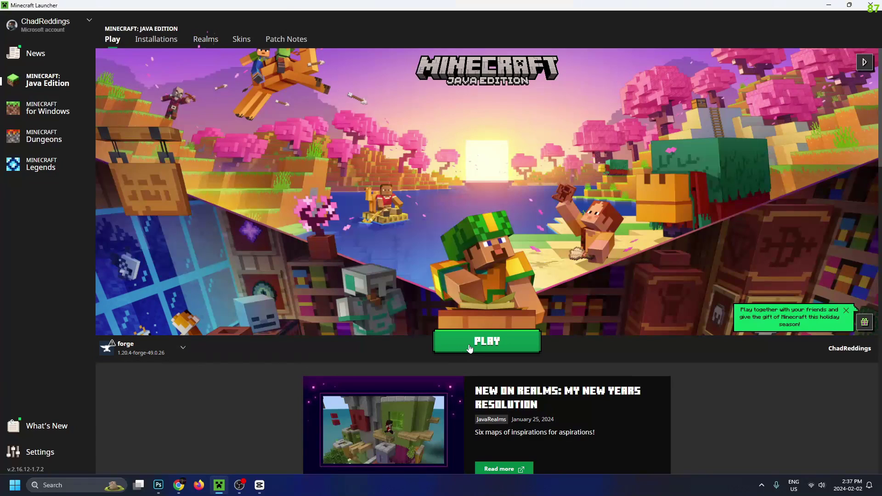
click(487, 342)
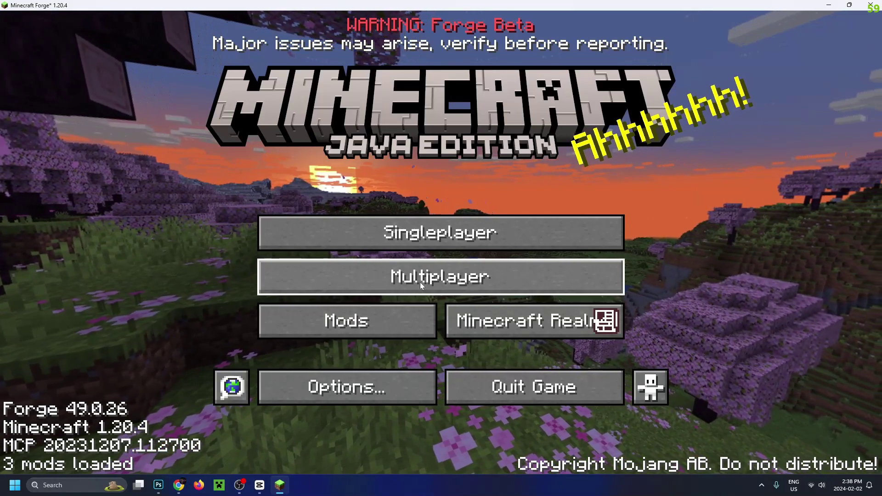
Step: Save a multiplayer server entry 'Aternos Mod Server' with the pasted Aternos address
click(420, 284)
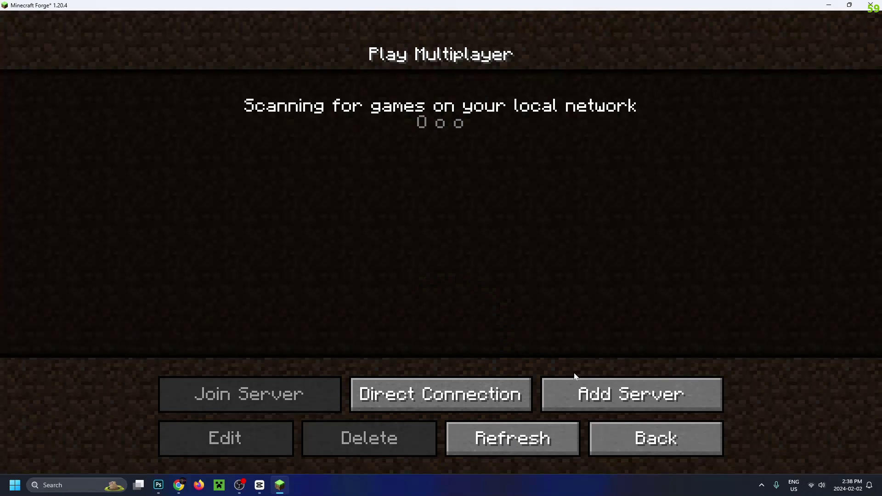
click(578, 389)
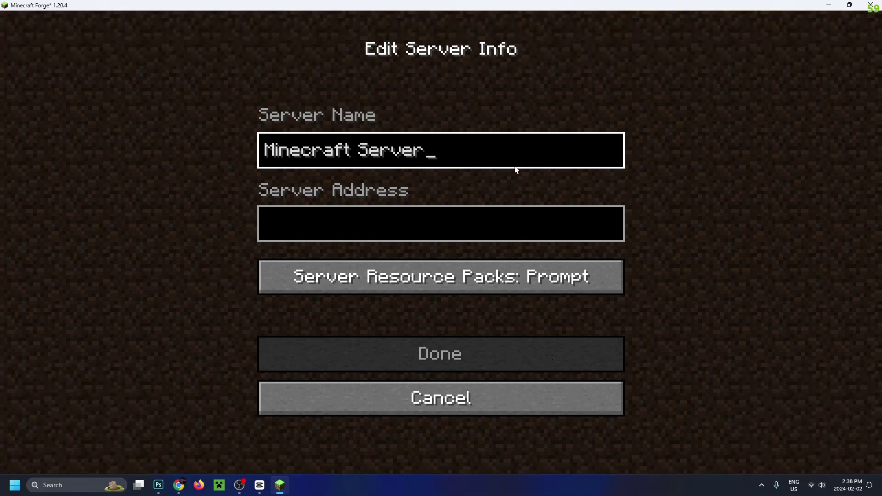
key(BackSpace)
key(BackSpace)
key(BackSpace)
key(BackSpace)
key(BackSpace)
key(BackSpace)
key(BackSpace)
key(BackSpace)
key(BackSpace)
key(BackSpace)
key(BackSpace)
key(BackSpace)
key(BackSpace)
key(BackSpace)
text(A)
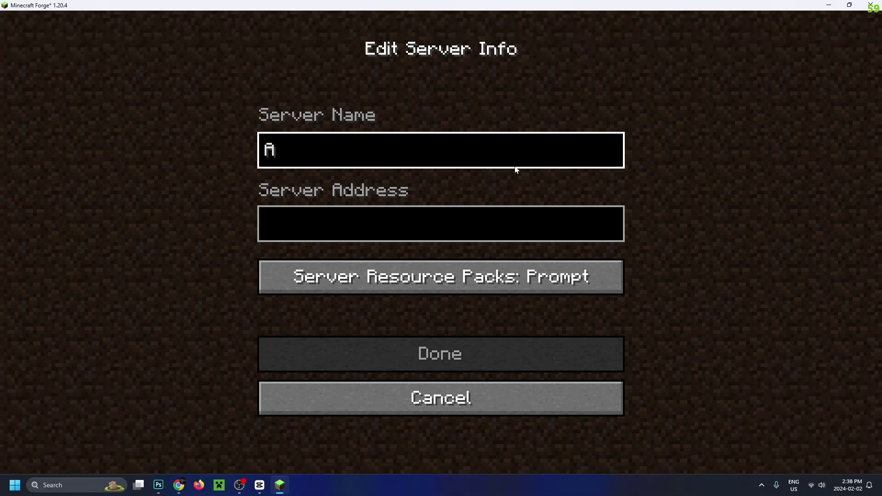
text(ternos Mod Ser)
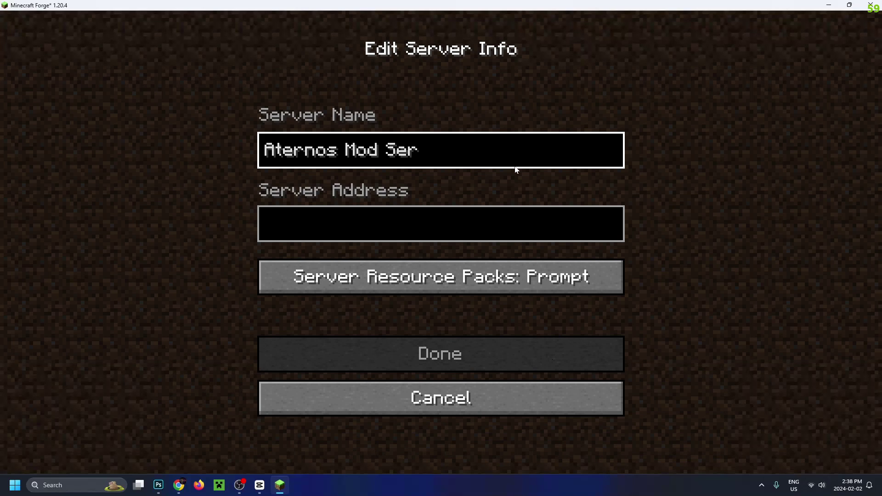
click(359, 235)
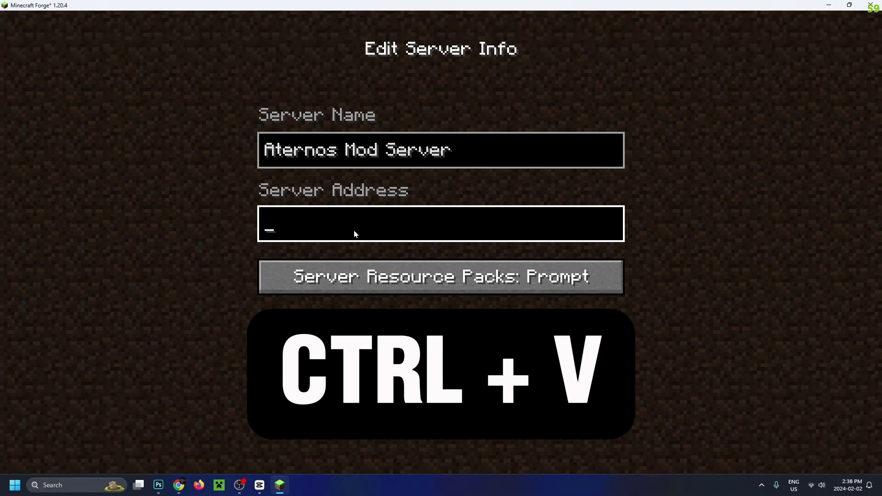
key(ctrl+v)
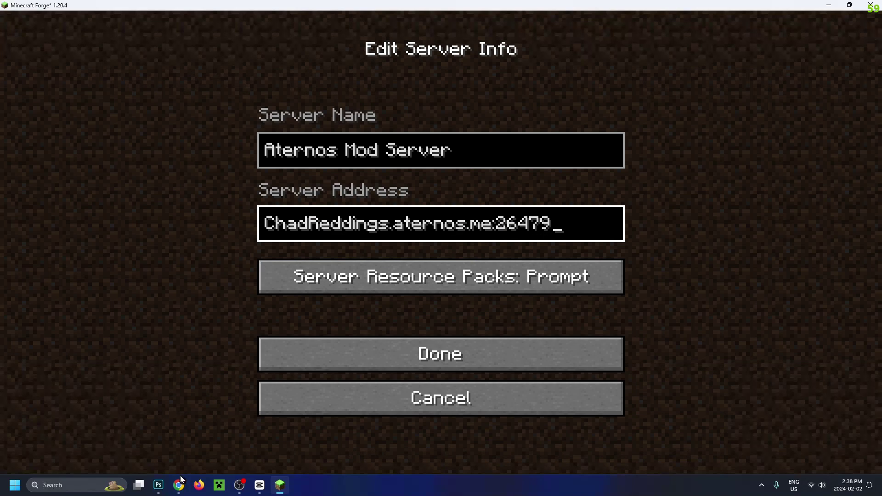
click(179, 485)
scroll(471, 325, down, 4)
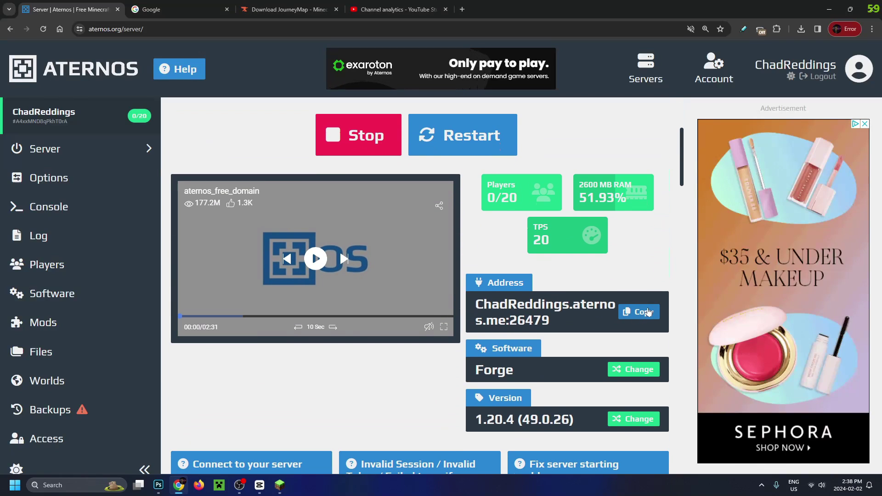
click(280, 485)
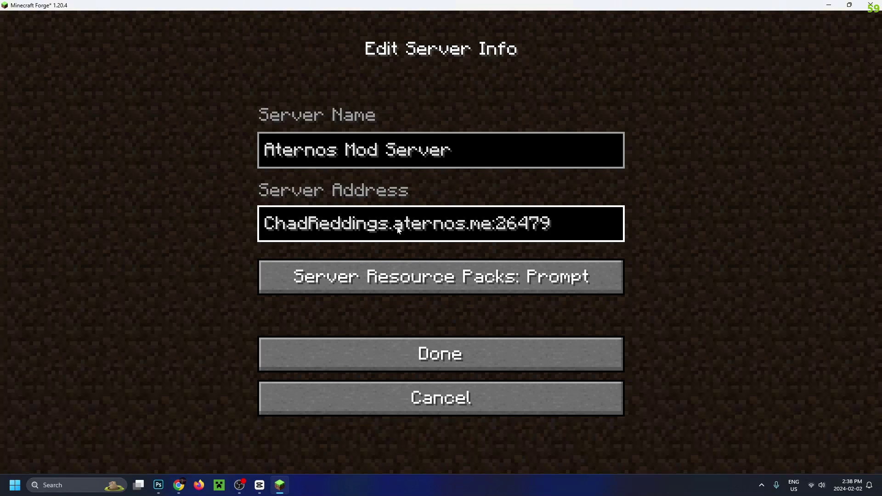
click(409, 343)
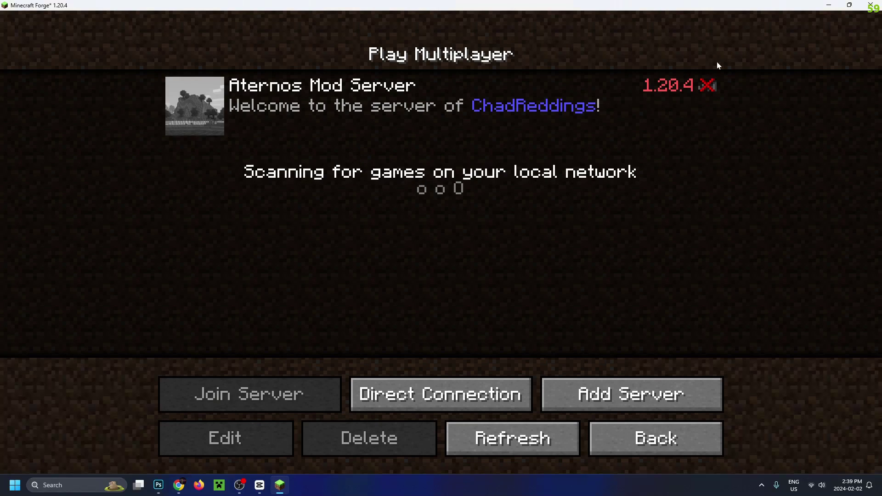
Step: Join the Aternos Mod Server from the multiplayer list
mouse_move(707, 87)
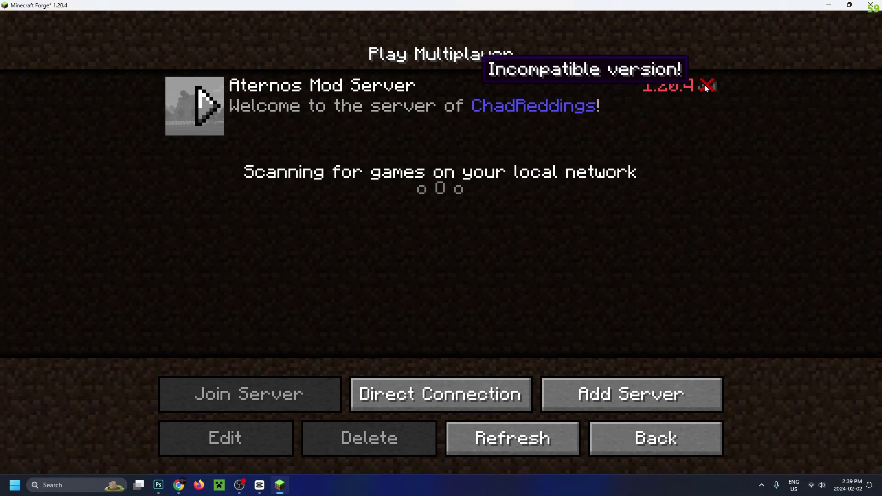
click(455, 129)
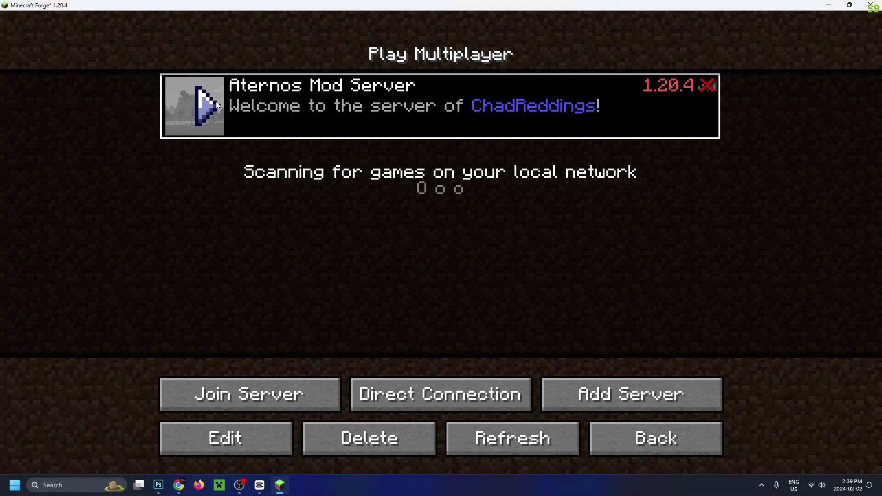
click(301, 389)
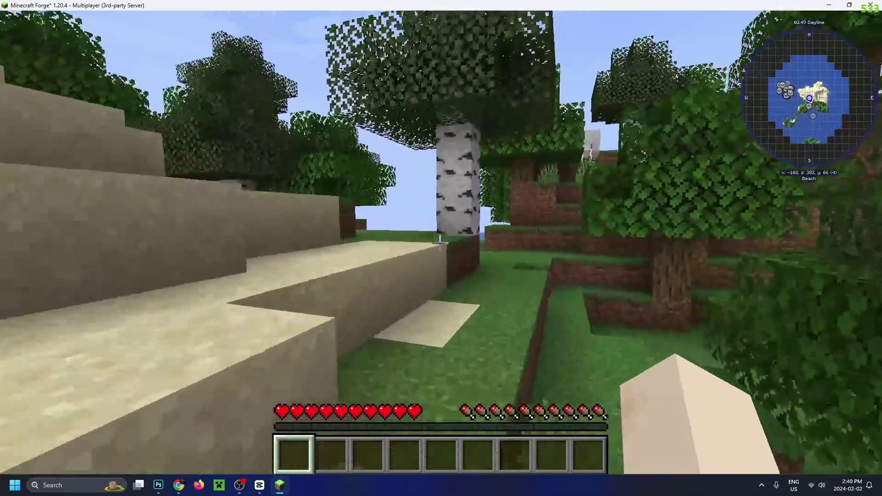
Step: Walk around to check the JourneyMap minimap, then disconnect back to the server list
key(w)
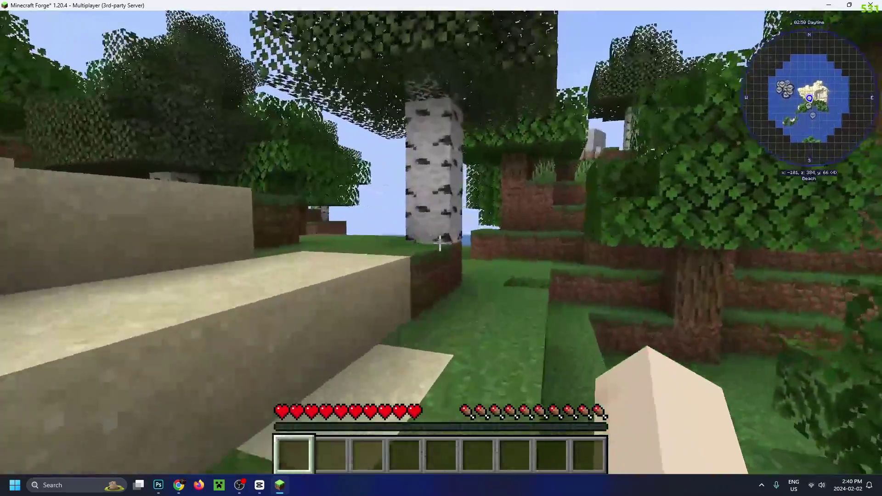
key(w)
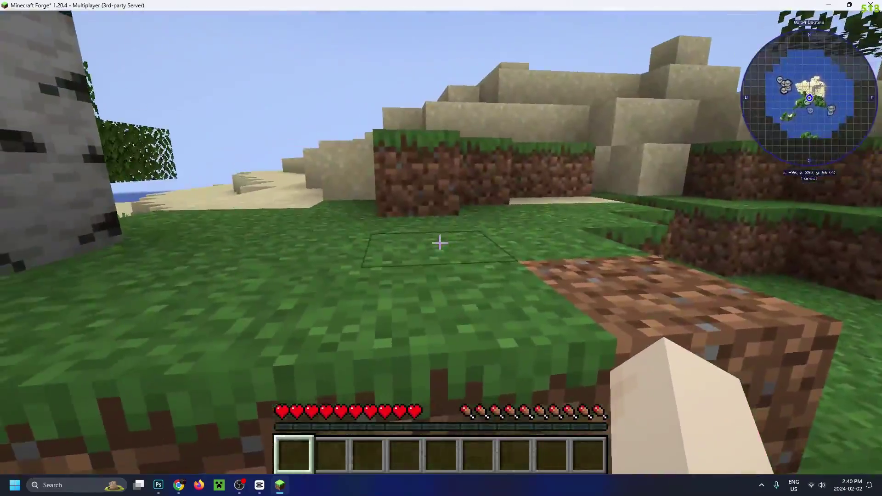
key(Escape)
click(431, 357)
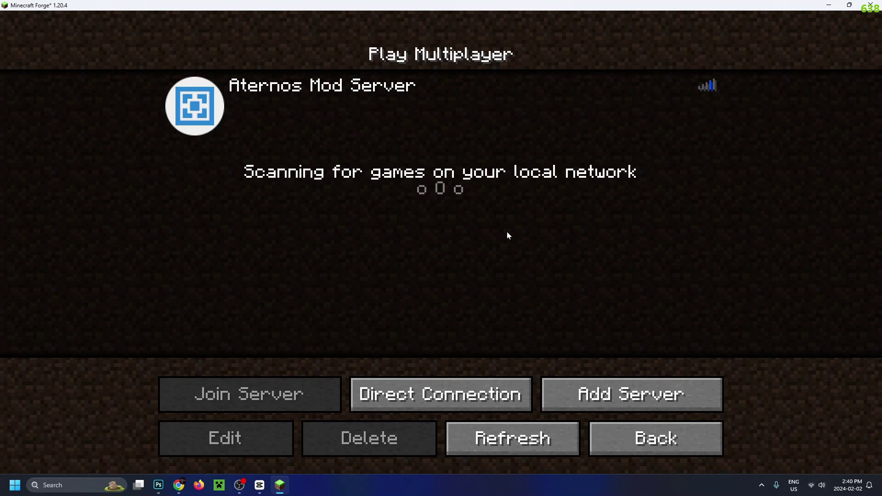